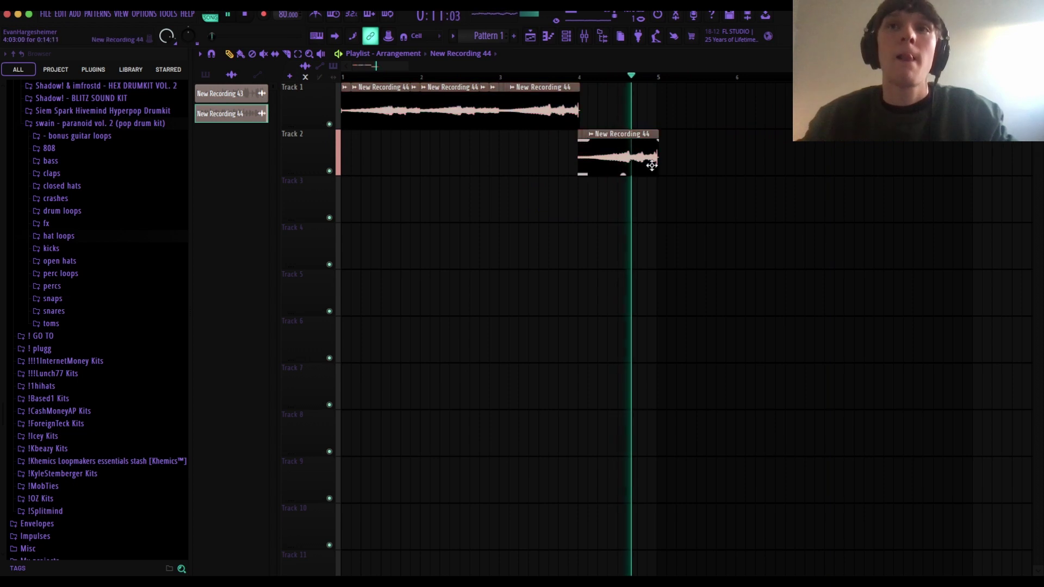
Repeat the group of four crop circles kick clips on Track 6 along the arrangement.
scroll(653, 166, "up", 5)
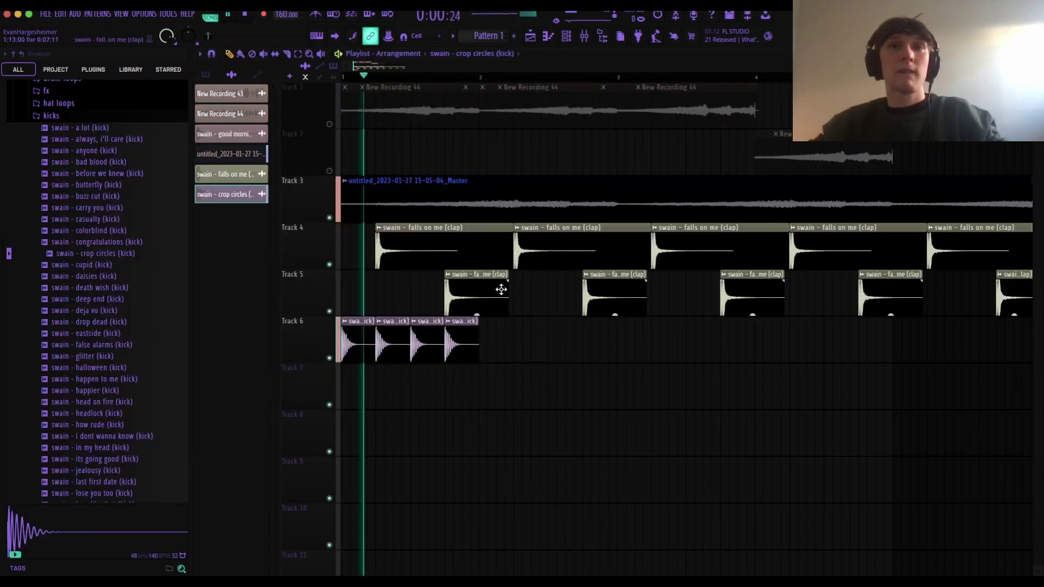
scroll(499, 326, "down", 3)
key("ctrl+b")
key("ctrl+b")
key("ctrl+b")
key("ctrl+b")
key("ctrl+b")
key("ctrl+b")
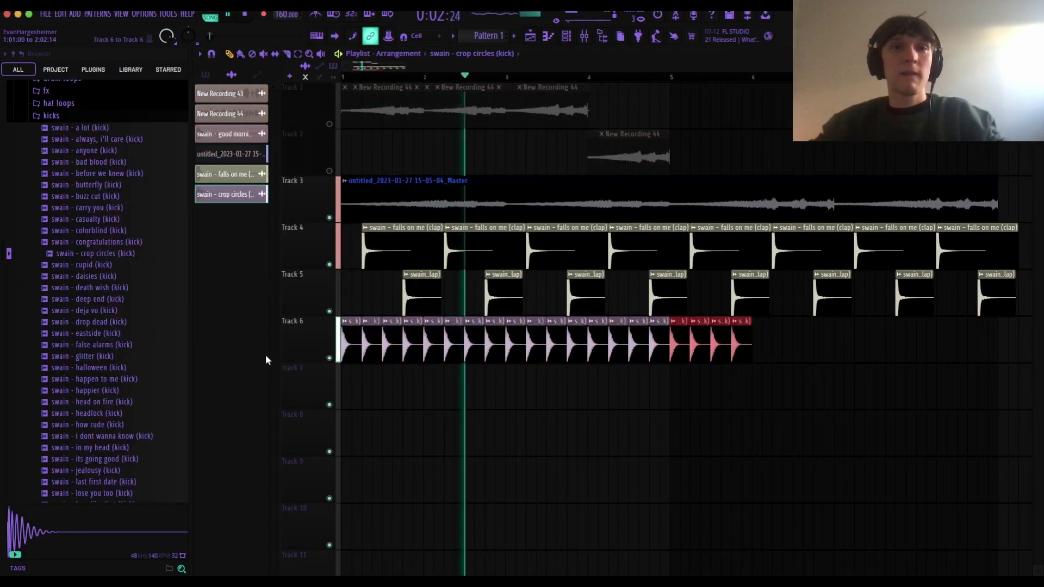
scroll(474, 373, "down", 3)
key("ctrl+b")
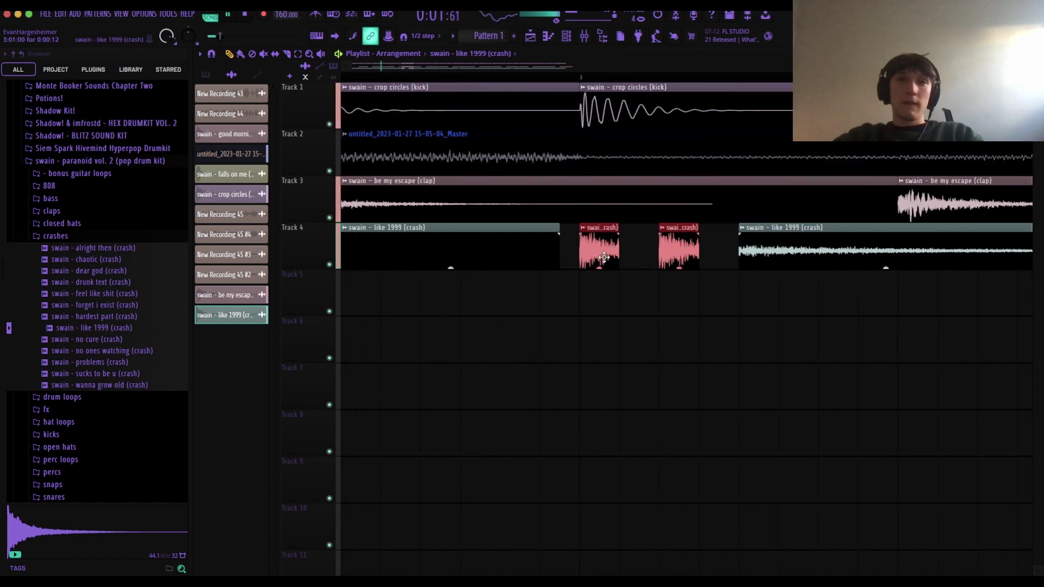
scroll(603, 257, "up", 1)
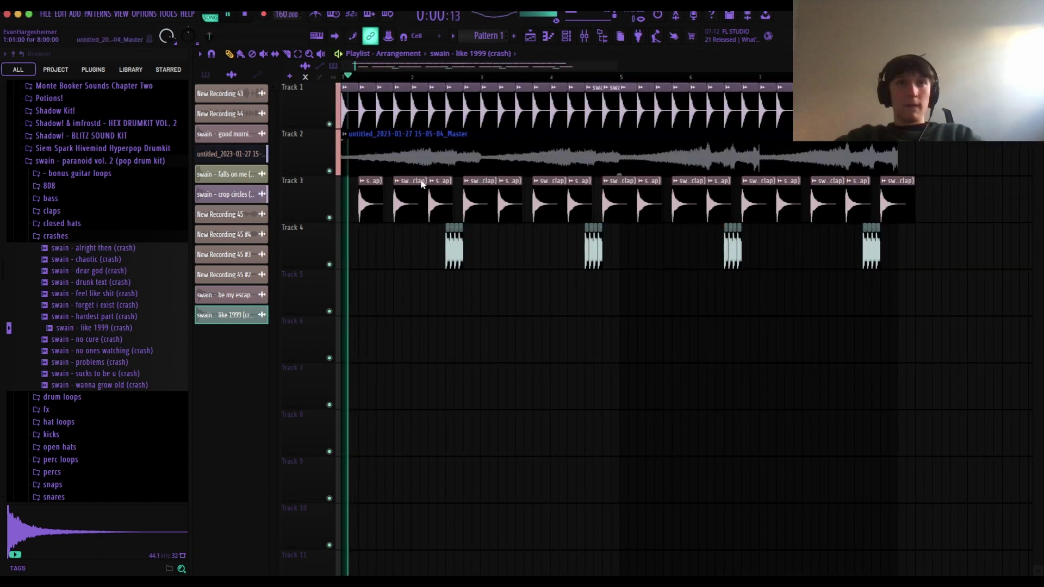
scroll(649, 360, "down", 2)
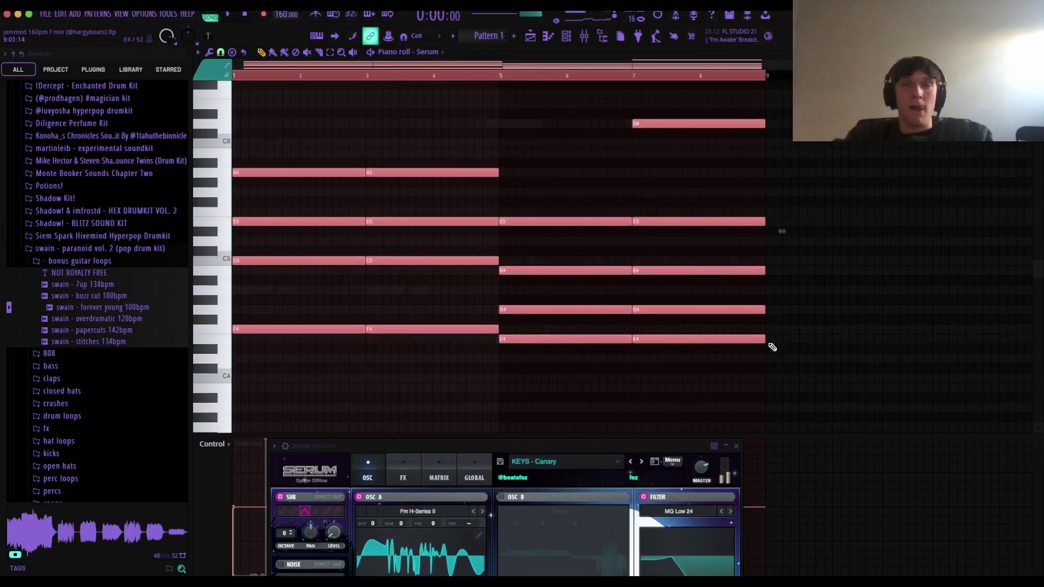
Arpeggiate the Serum chords in the piano roll, audition the result during playback, and adjust the arpeggiator's range.
key("alt+a")
key("space")
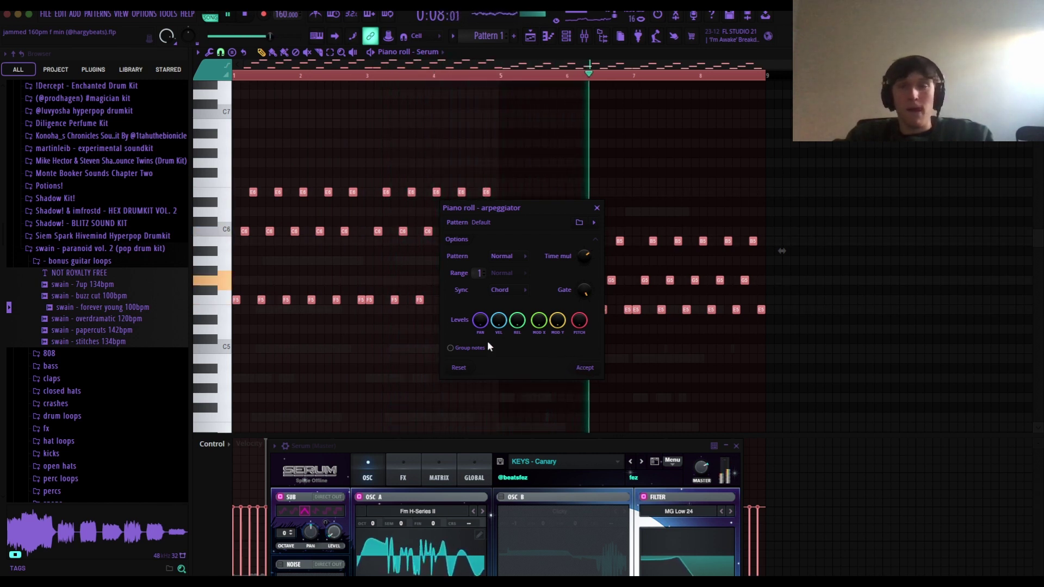
left_click_drag(473, 278, 472, 285)
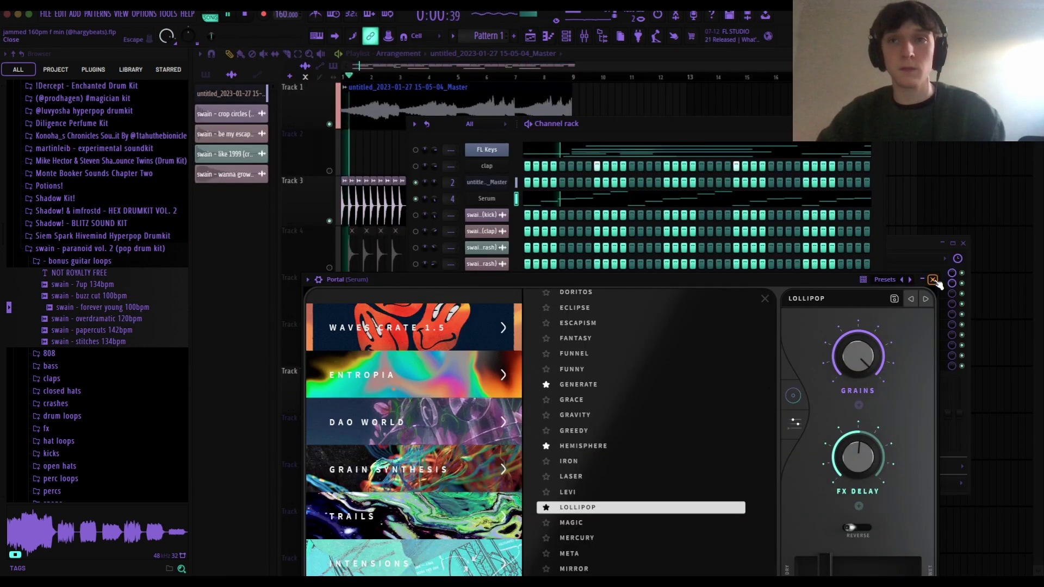
Close the Portal effect window and reset the Serum channel's volume to 78% while the song plays.
left_click(932, 279)
key("space")
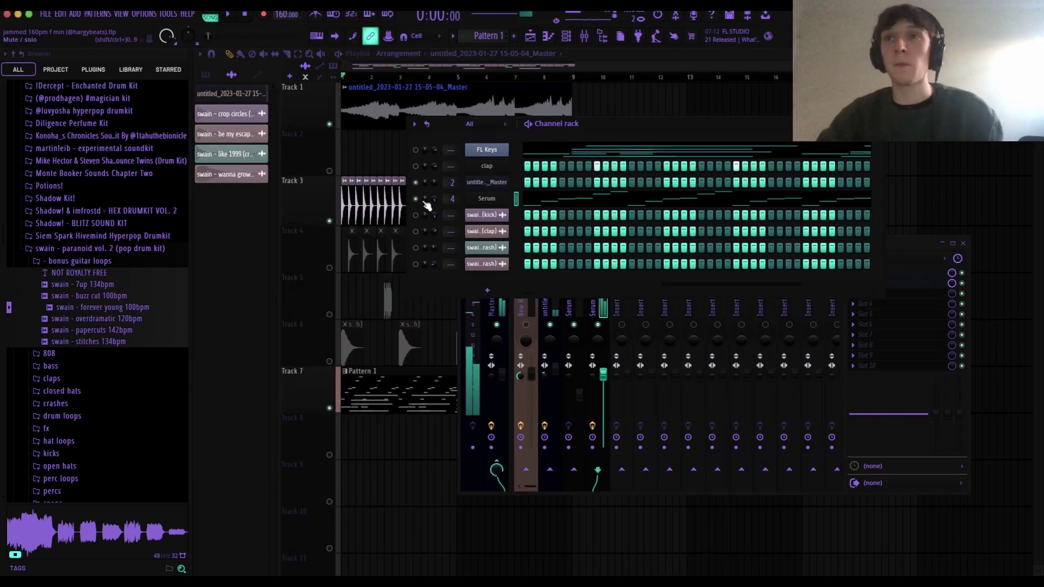
key("space")
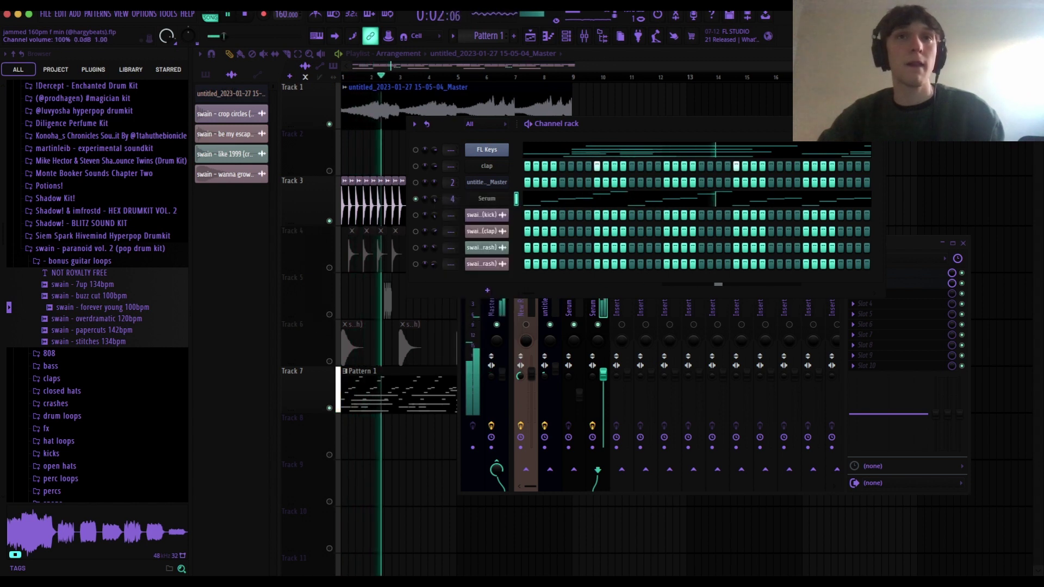
right_click(432, 198)
left_click(443, 208)
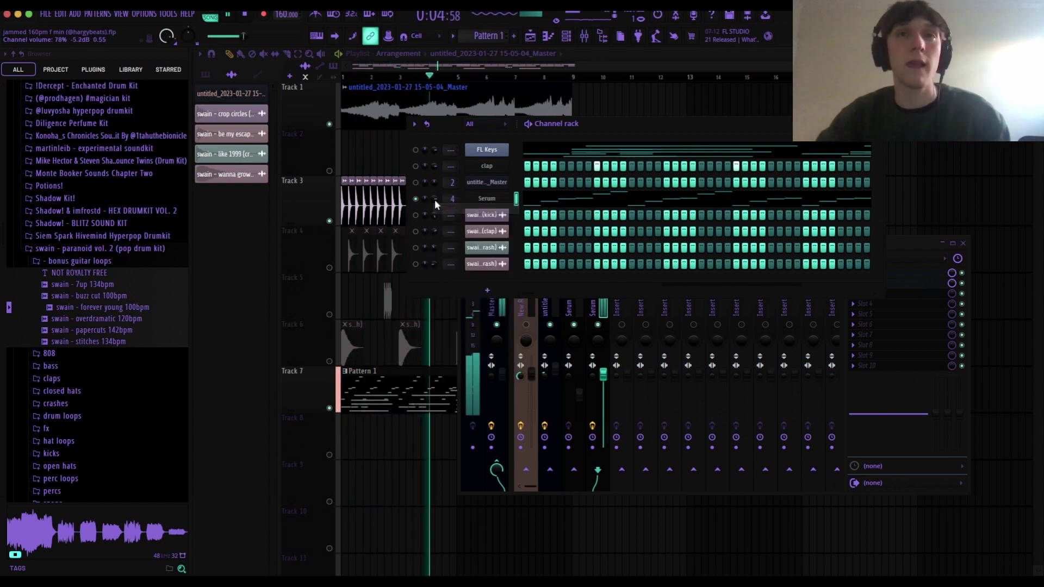
Hide the mixer and open the Serum instrument from the channel rack.
left_click(566, 36)
left_click(584, 36)
left_click(566, 37)
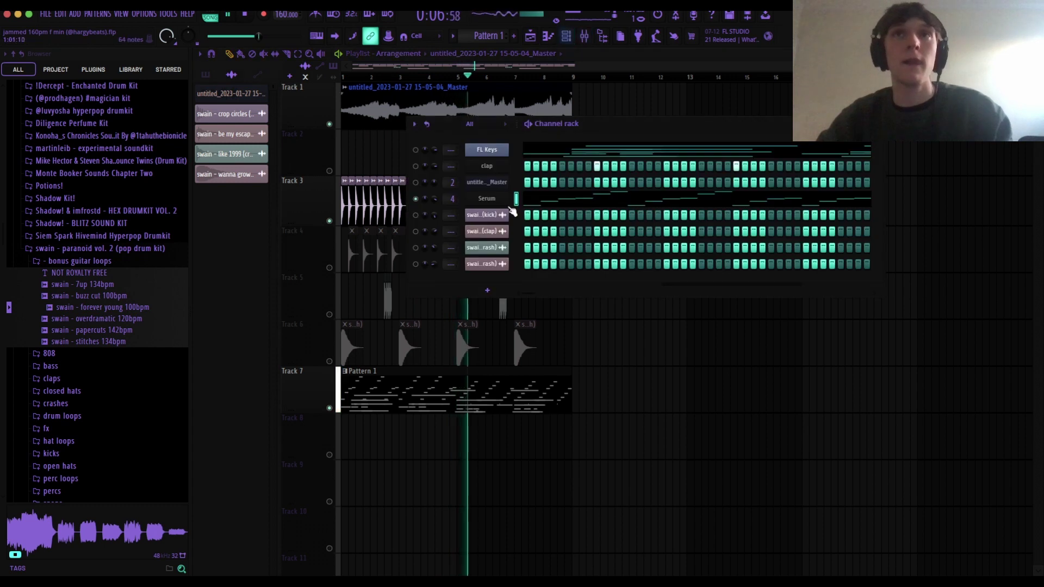
left_click(492, 200)
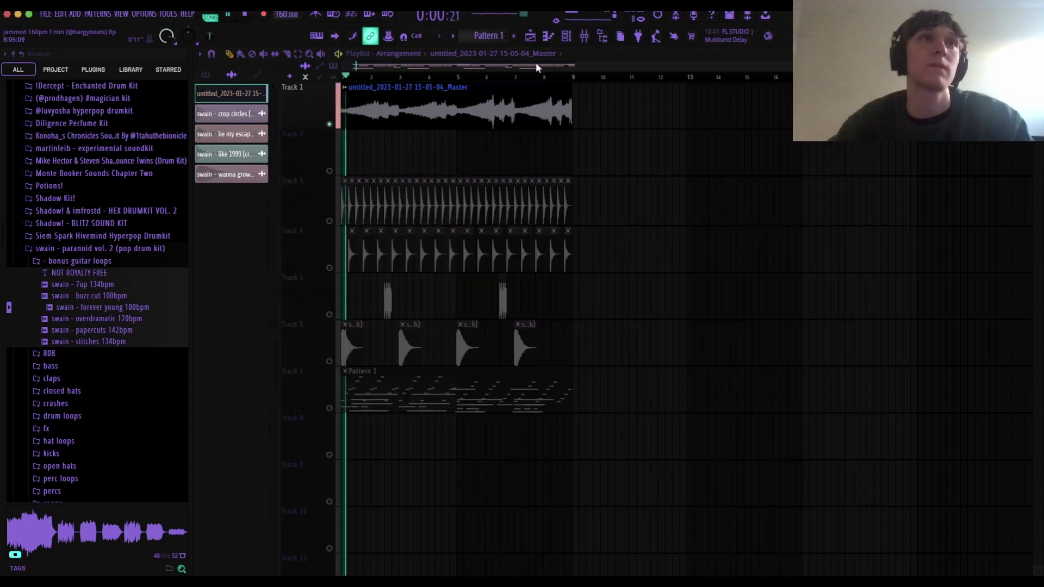
Transpose the Serum channel's arpeggio notes up three semitones in the piano roll and clear the selection.
left_click(566, 36)
right_click(472, 266)
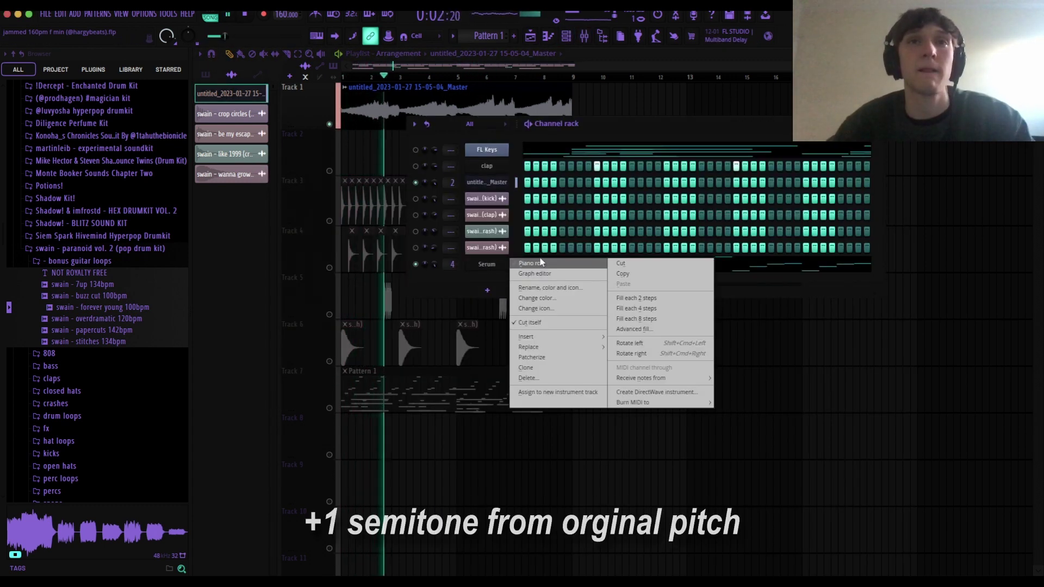
left_click(537, 263)
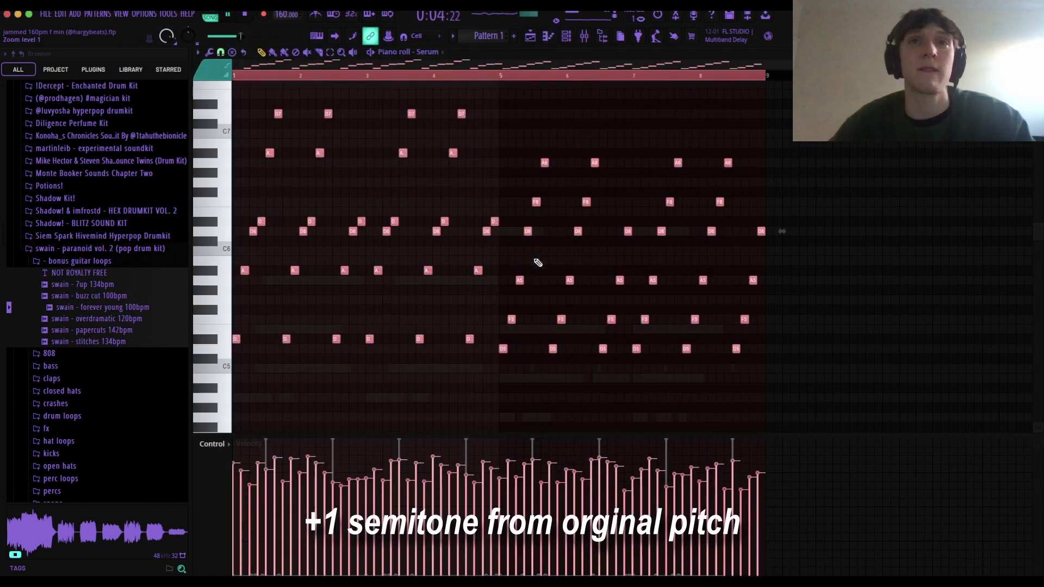
key("shift+Up")
key("shift+Up")
key("shift+Up")
key("super+d")
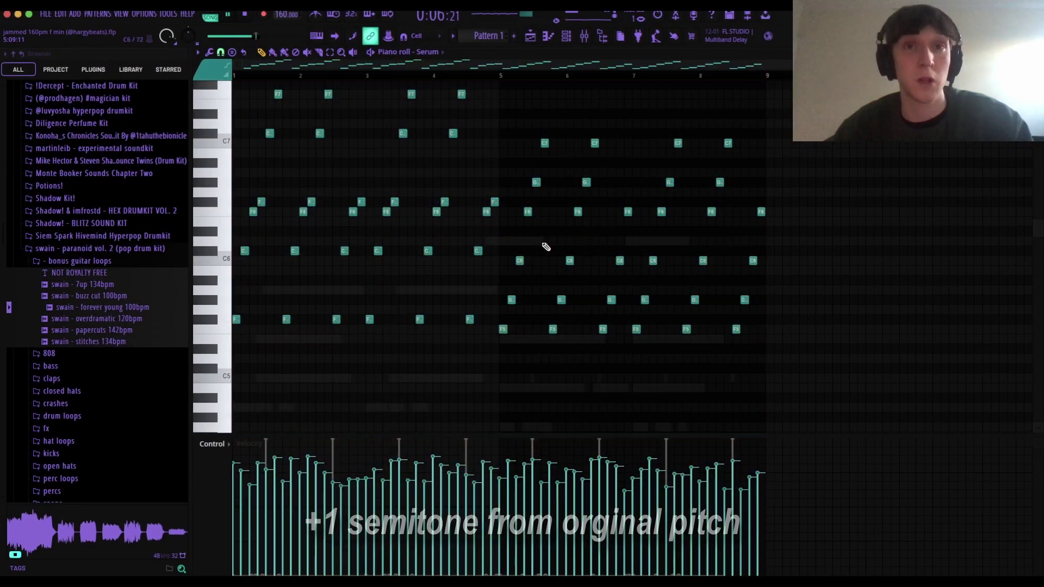
Check the Serum insert in the mixer, and unmute Track 7 and the kicks on Track 3 in the playlist.
left_click(566, 37)
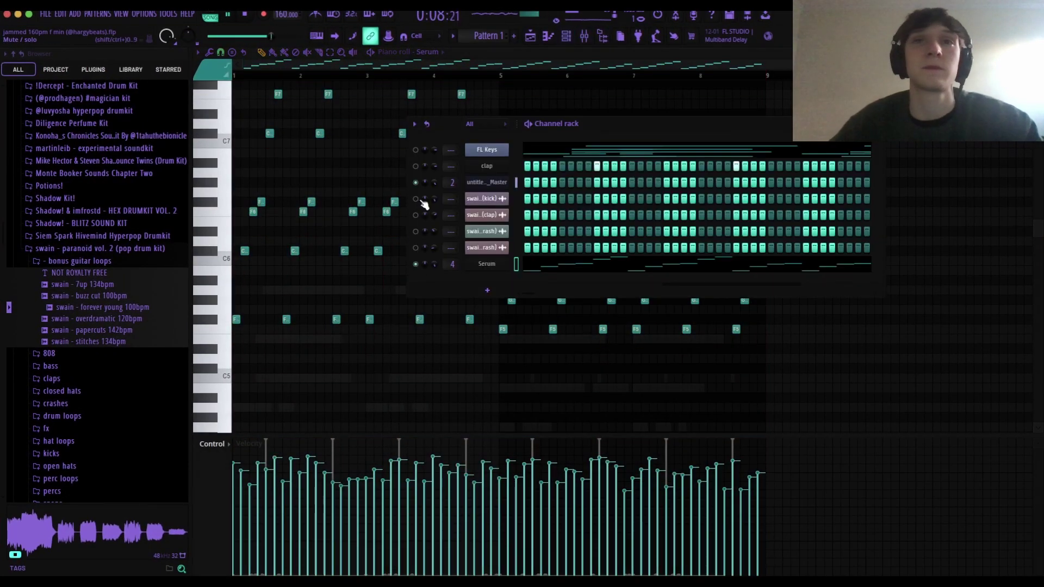
left_click(585, 36)
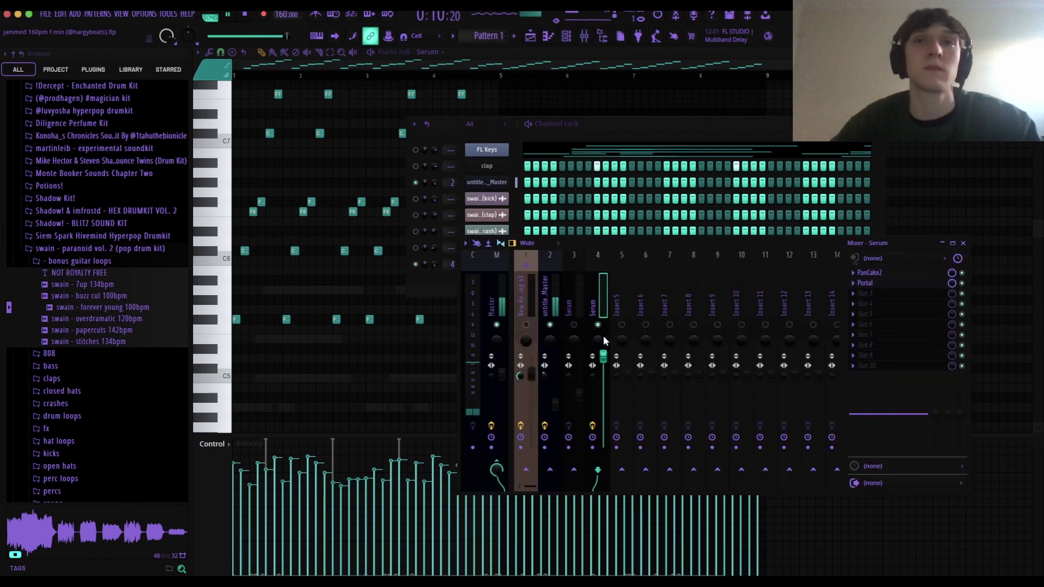
key("F9")
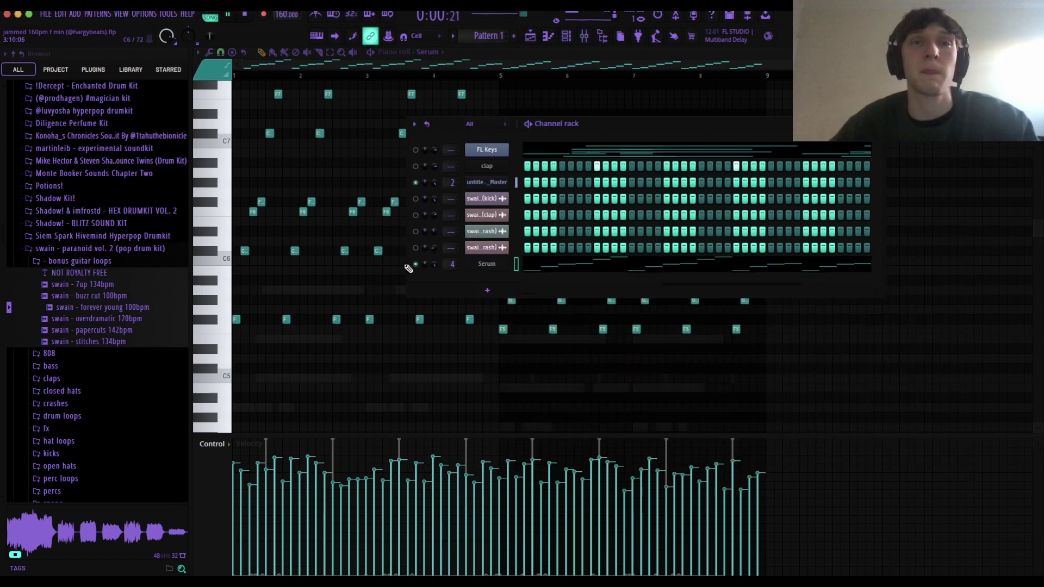
key("F6")
key("F5")
left_click(328, 408)
key("space")
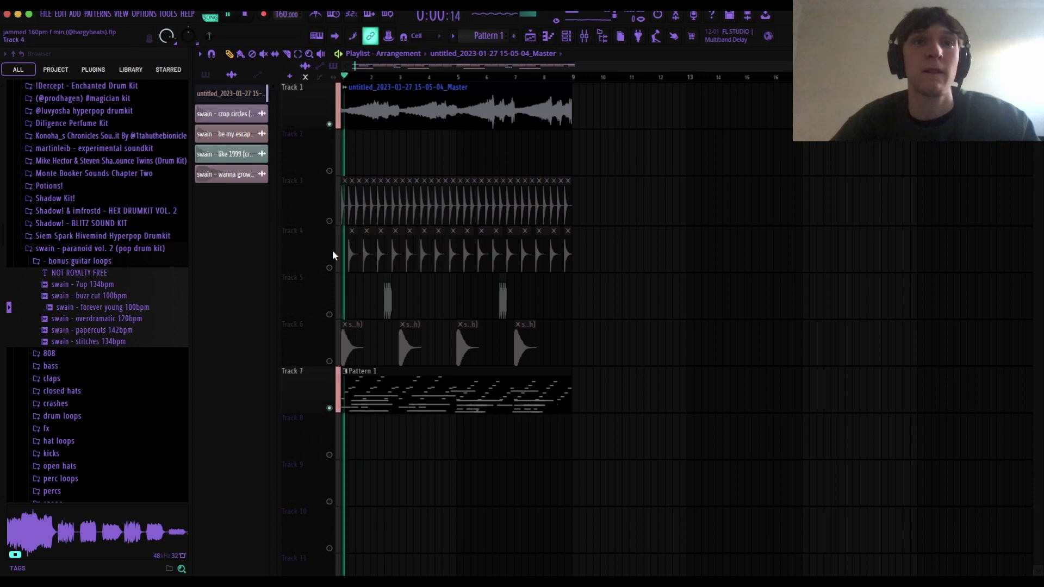
left_click(329, 221)
left_click(566, 37)
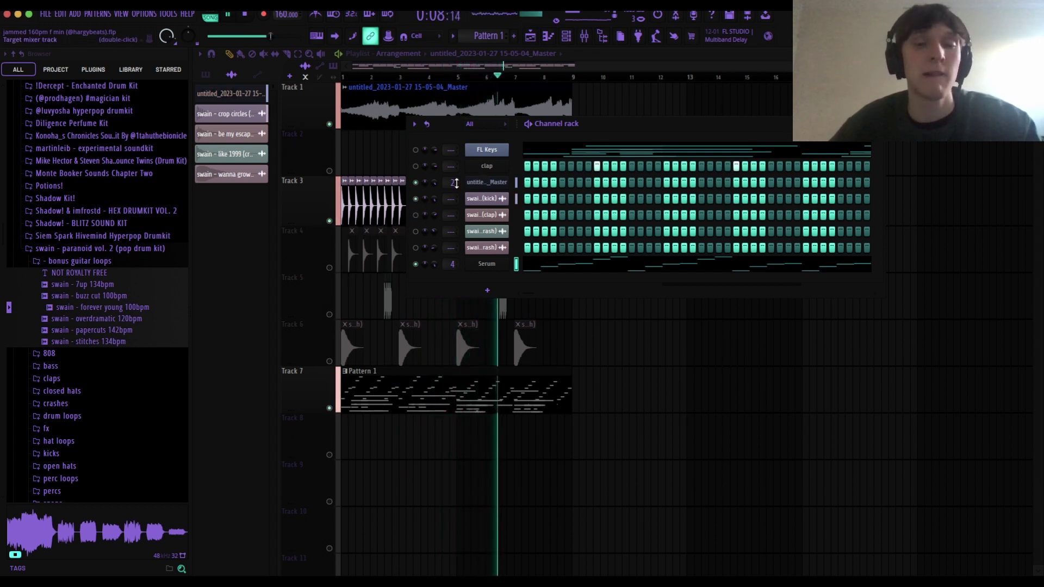
right_click(435, 179)
left_click(436, 182)
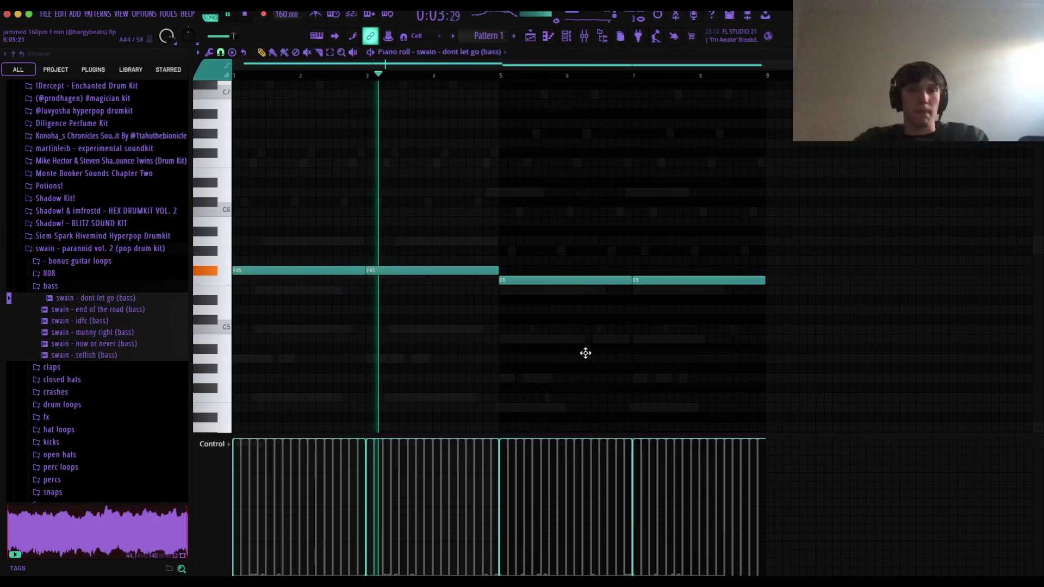
key("ctrl+a")
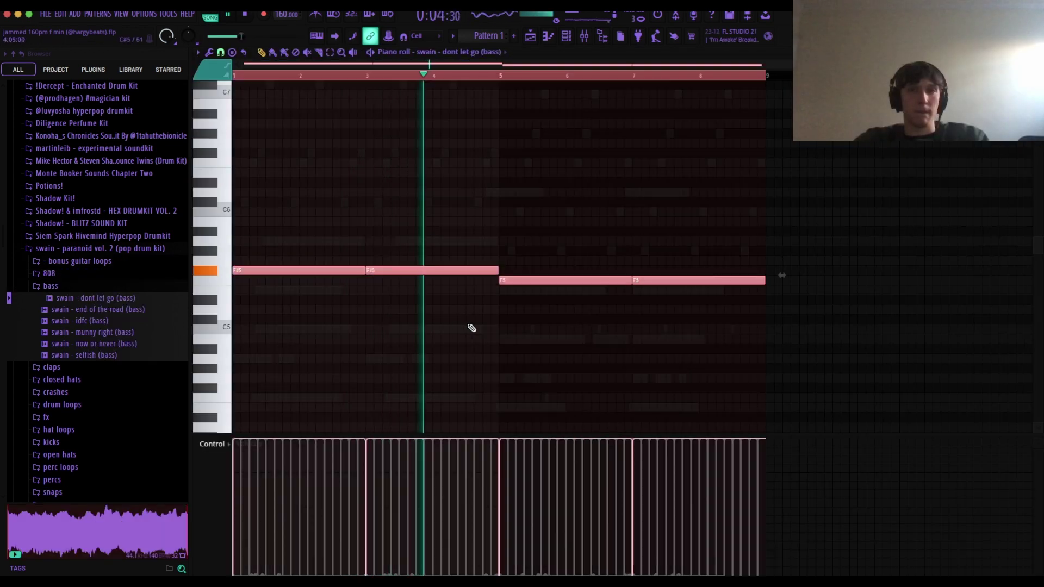
key("ctrl+d")
left_click(645, 319)
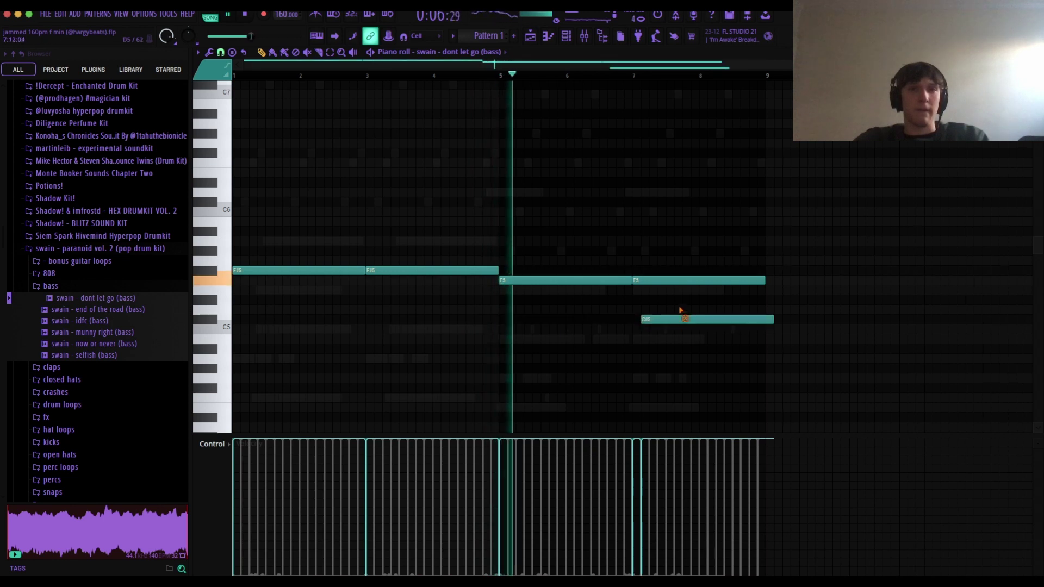
right_click(681, 317)
left_click(678, 367)
right_click(680, 368)
left_click(566, 36)
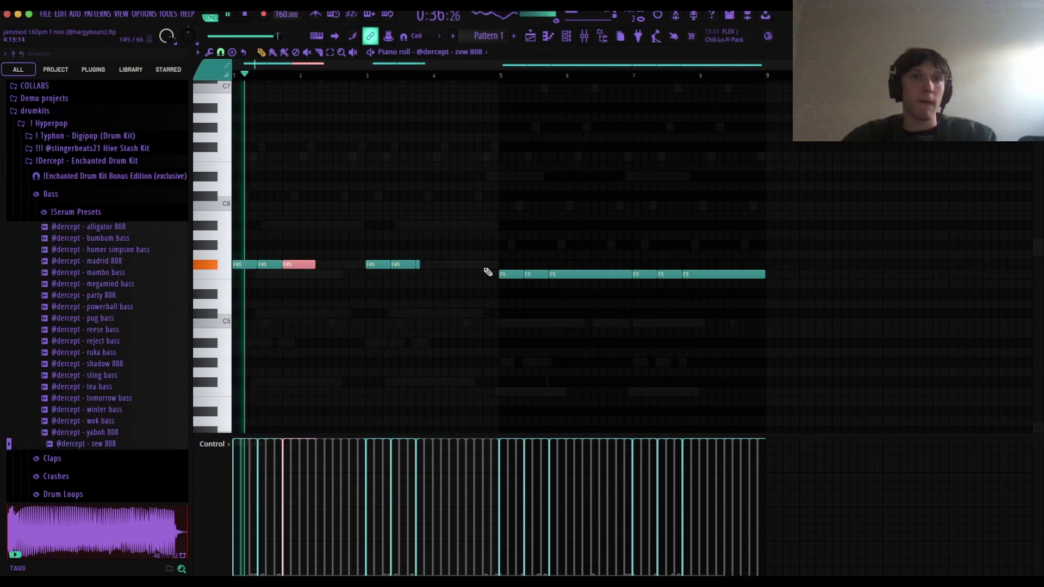
Place an F#5 bass note near bar 4 and transpose the F5 slide note before bar 5 up to F#6.
left_click(428, 264)
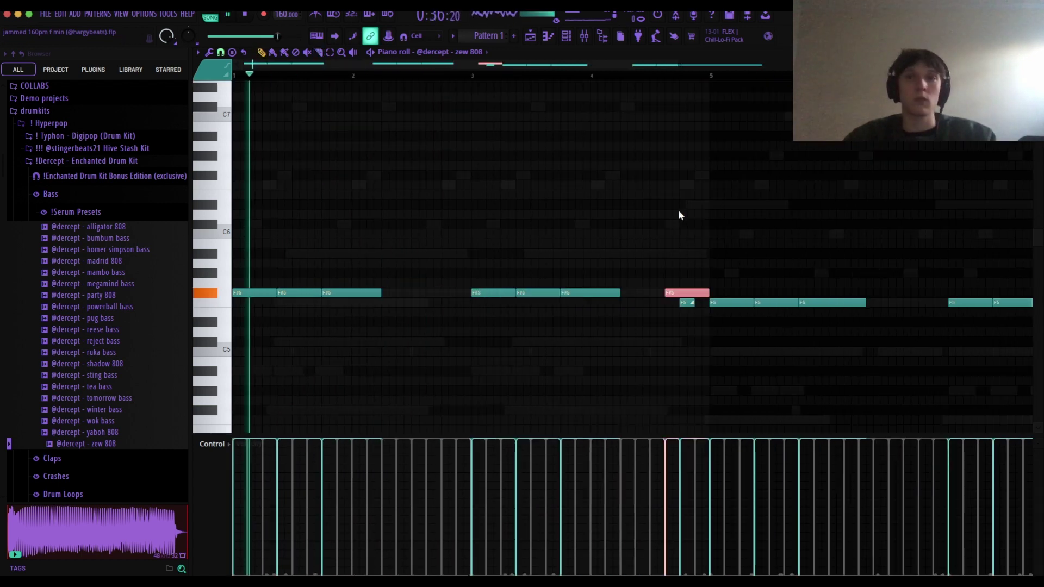
left_click_drag(697, 304, 678, 309)
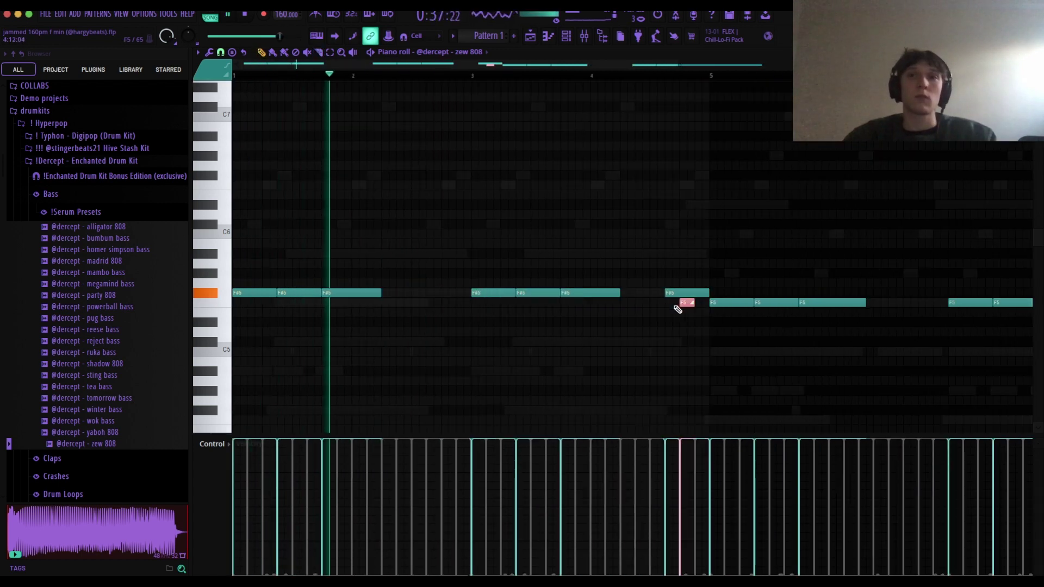
key("shift+Up")
key("super+Up")
left_click(680, 308, "super")
Delete the extra D#6 note just after the start of bar 9 in the zew 808 part.
scroll(576, 302, "down", 3)
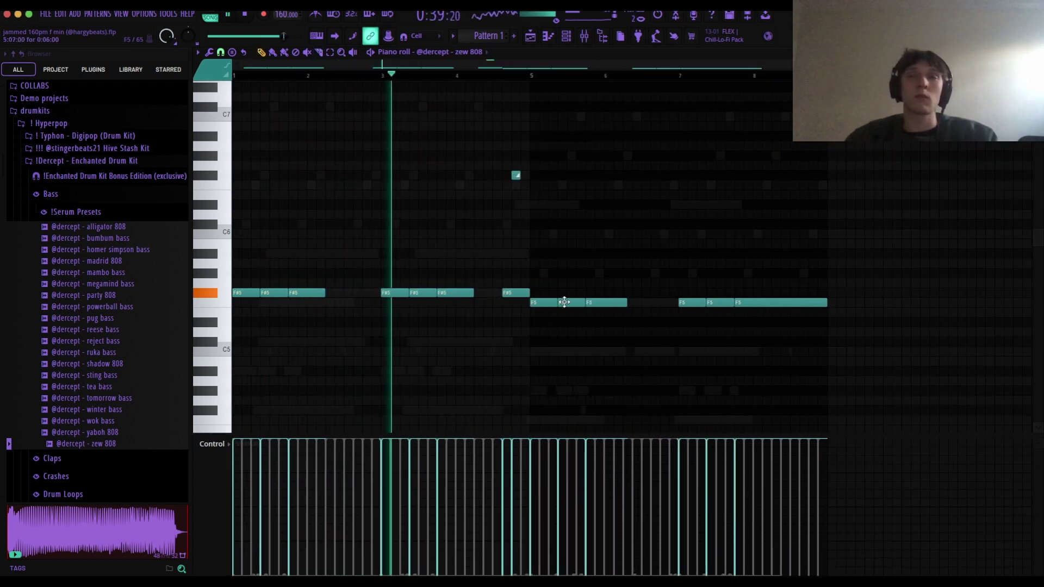
scroll(537, 331, "up", 5)
scroll(541, 333, "down", 2)
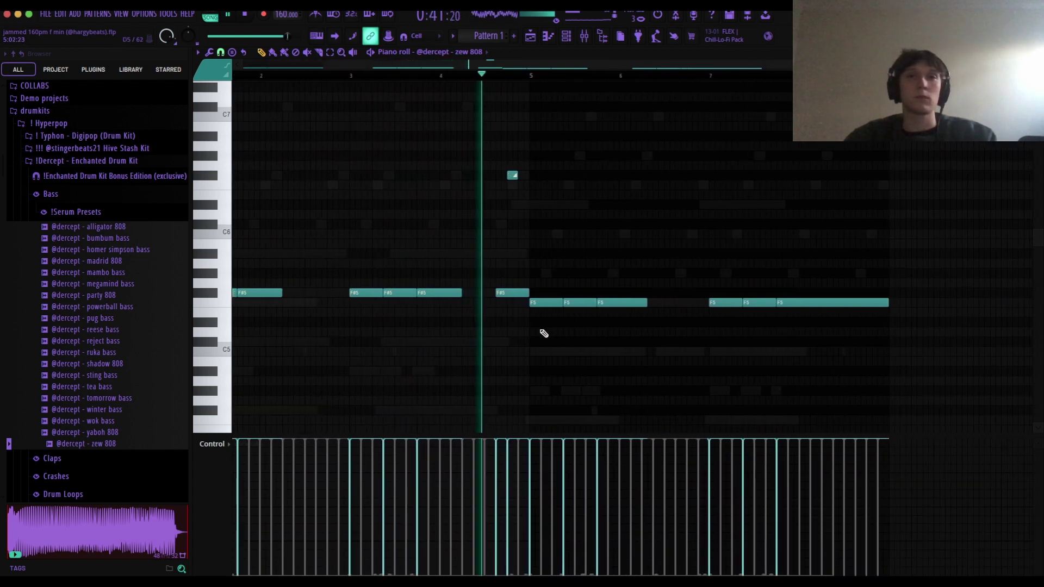
scroll(557, 333, "up", 3)
scroll(553, 354, "down", 3)
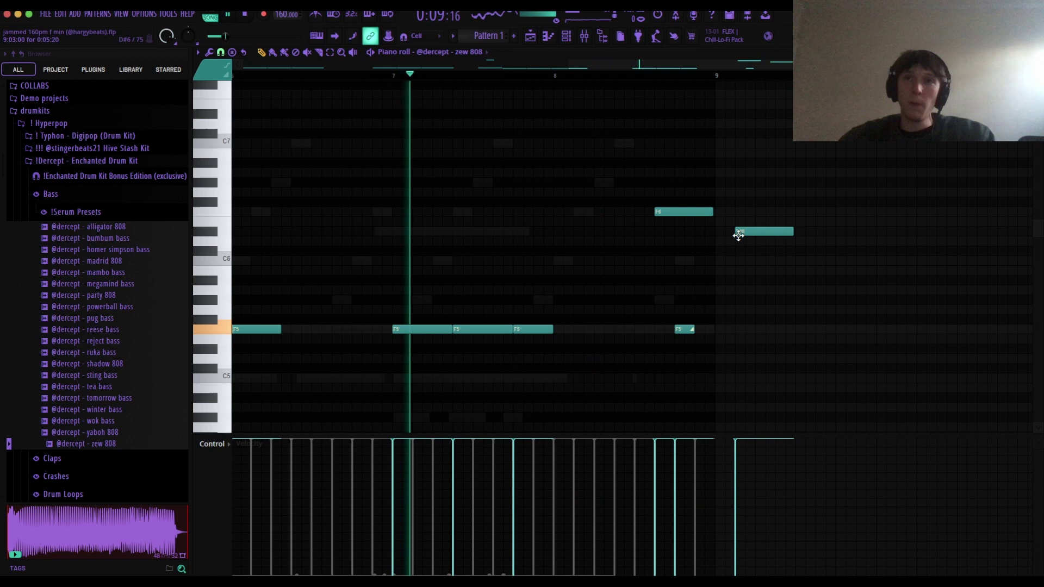
right_click(739, 232)
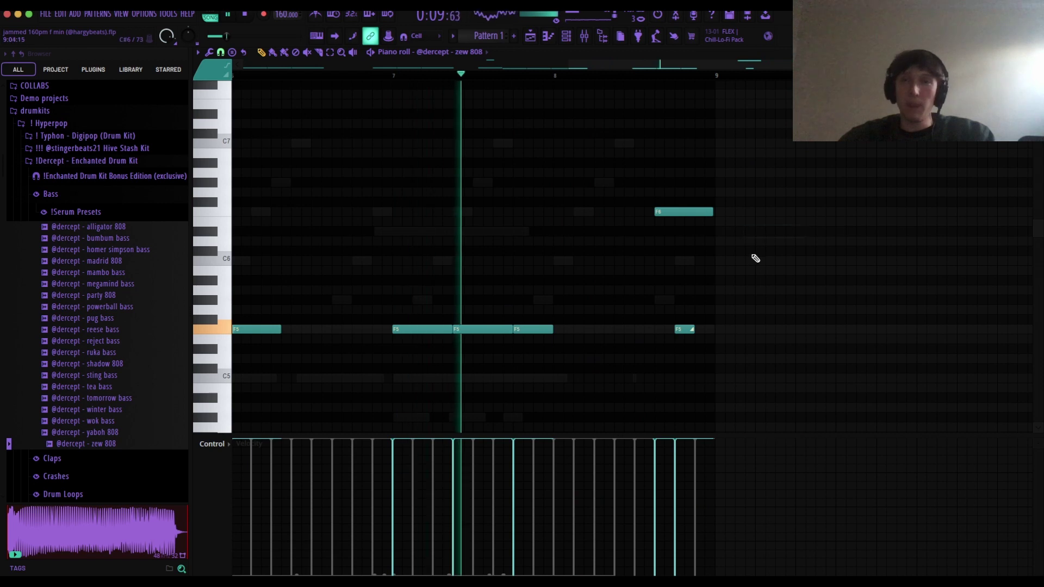
scroll(746, 260, "up", 3)
scroll(744, 261, "down", 3)
scroll(743, 261, "up", 3)
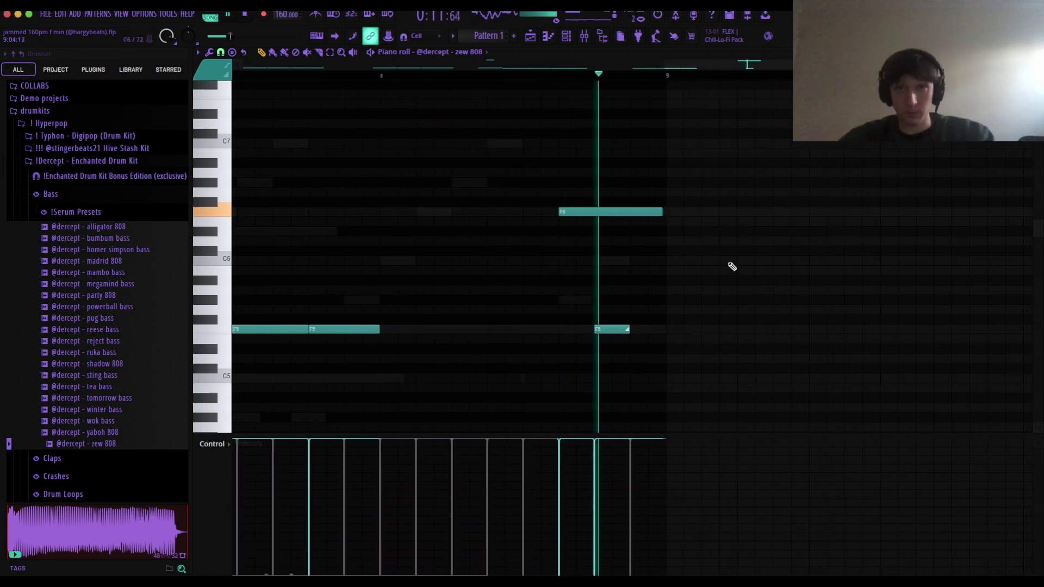
scroll(730, 288, "down", 4)
scroll(731, 289, "down", 1)
left_click_drag(755, 290, 778, 260)
right_click(778, 260)
left_click(567, 37)
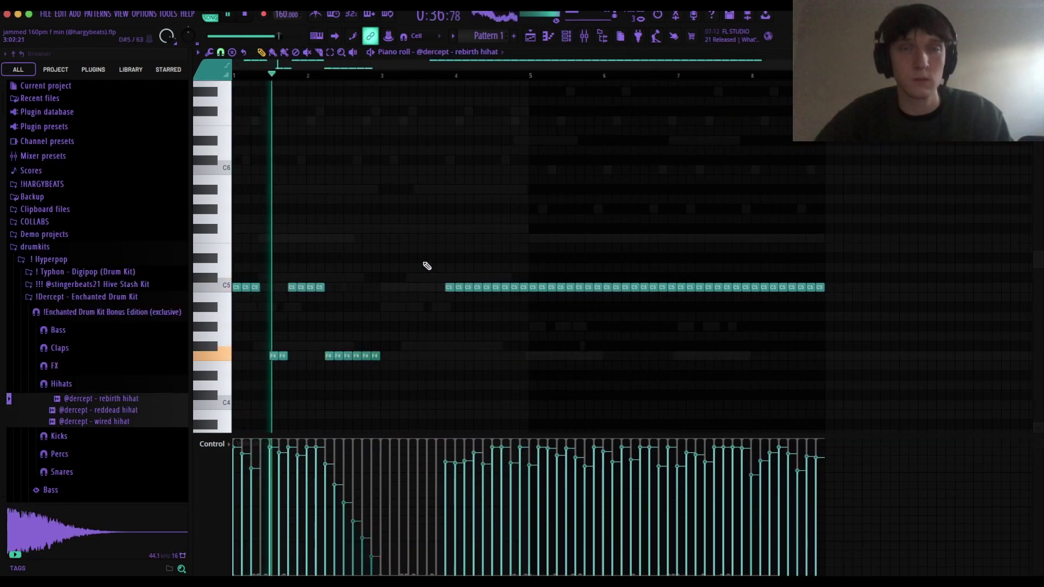
Delete the long C5 run of rebirth hi-hat notes starting before bar 4, and repeat the remaining two-bar pattern through bar 8.
left_click_drag(427, 268, 863, 420)
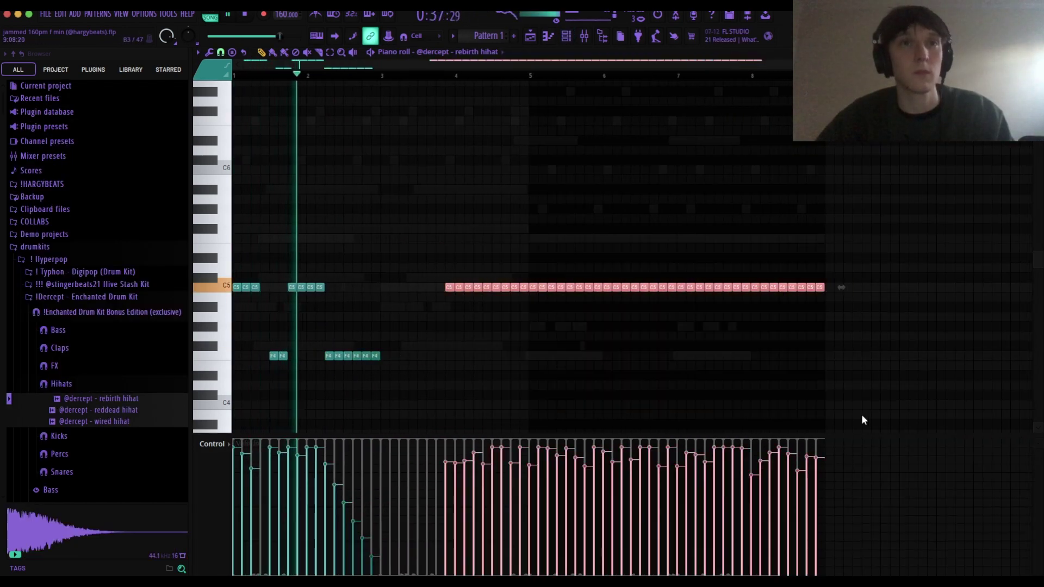
key("Delete")
key("ctrl+a")
key("ctrl+b")
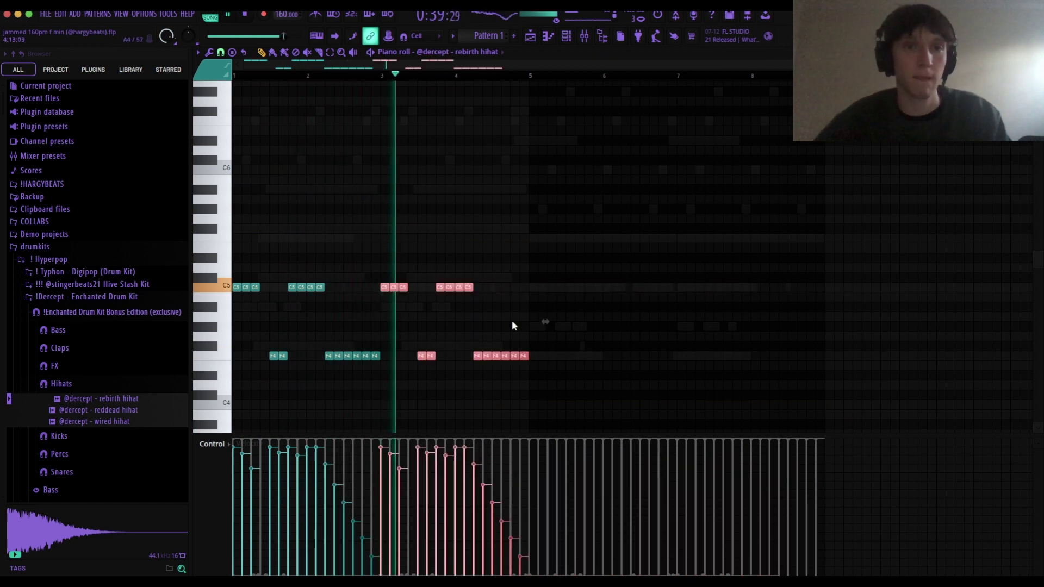
key("ctrl+b")
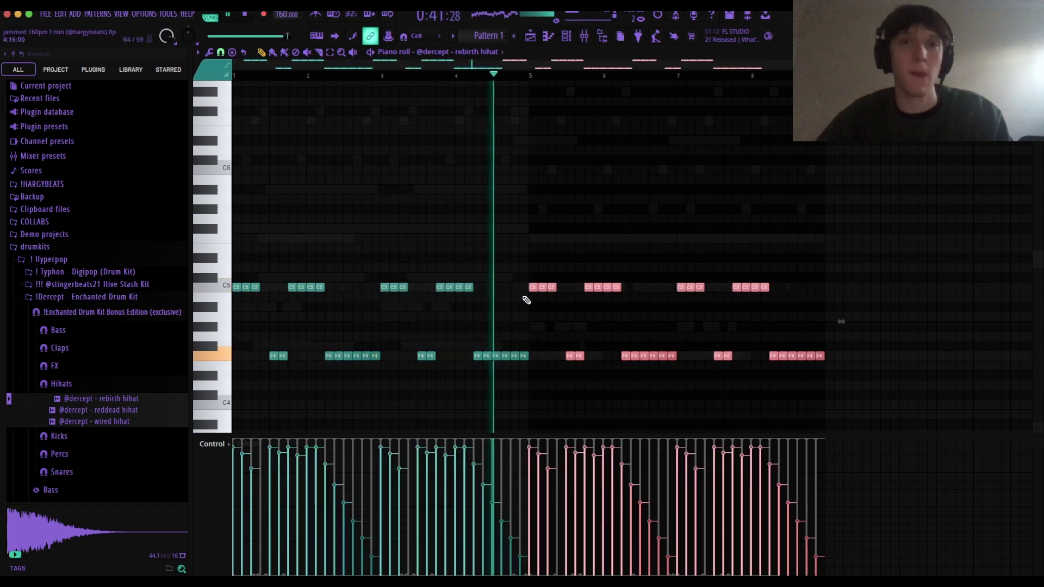
Transpose the C5 rebirth hihat notes in bars 5 to 8 down one octave to C4.
key("ctrl+Down")
scroll(571, 377, "down", 4)
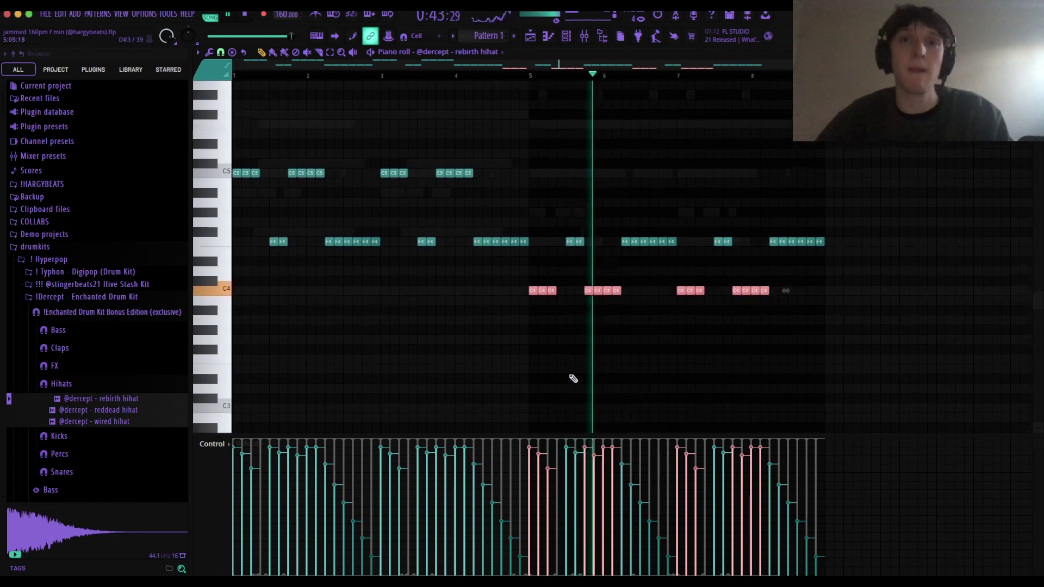
scroll(568, 378, "up", 1)
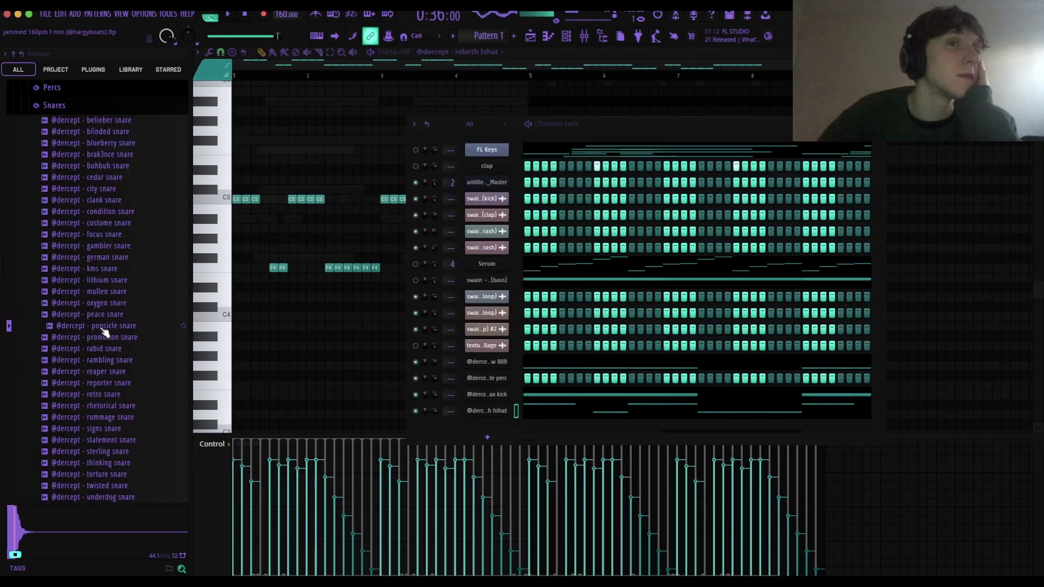
left_click_drag(487, 433, 564, 428)
key("space")
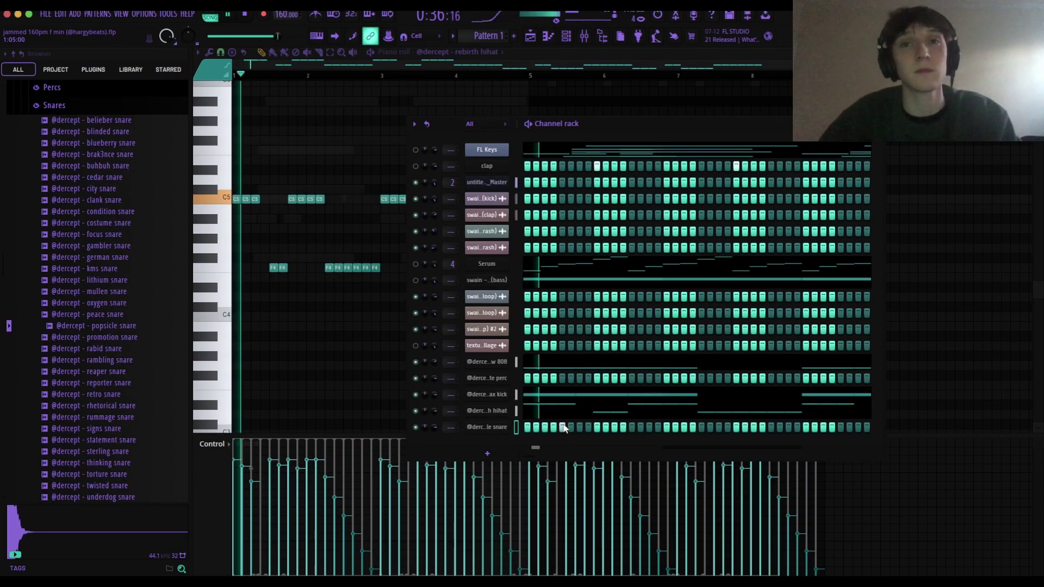
right_click(501, 427)
left_click(544, 422)
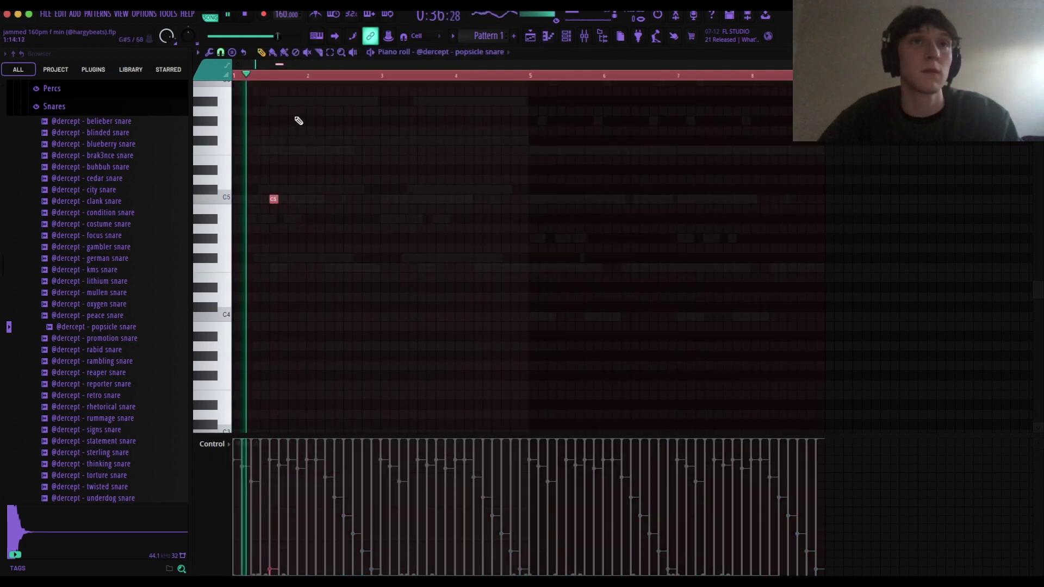
Repeat the C5 popsicle snare note once per bar through bar 8.
key("ctrl+b")
key("ctrl+b")
key("ctrl+b")
key("ctrl+b")
key("ctrl+b")
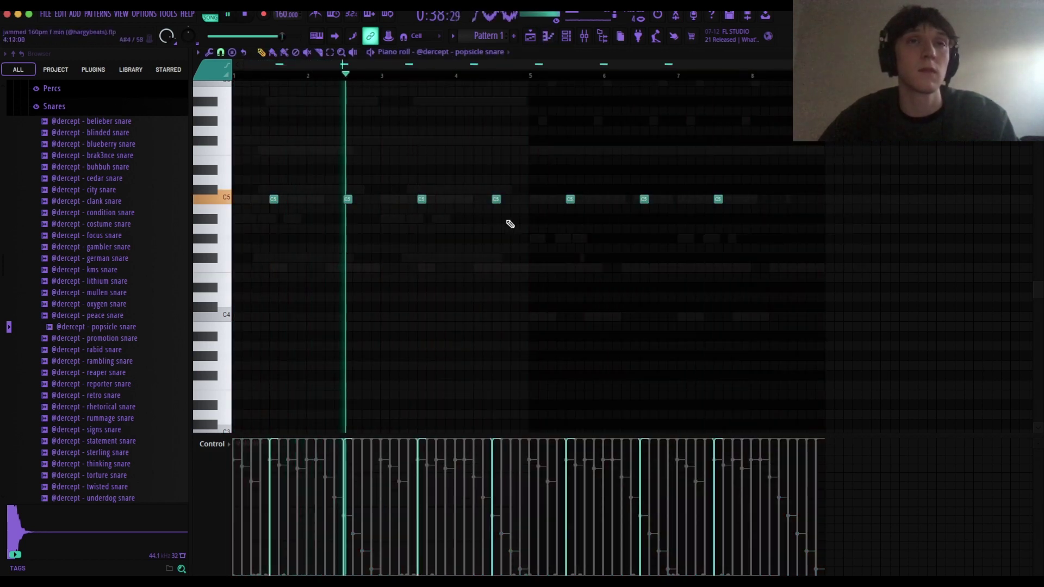
left_click(719, 199)
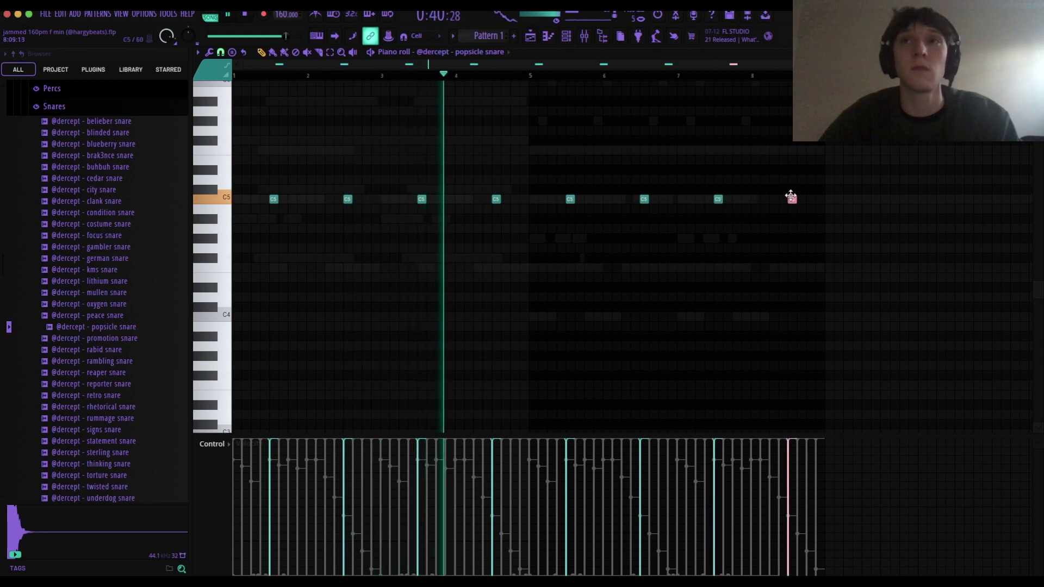
left_click(566, 37)
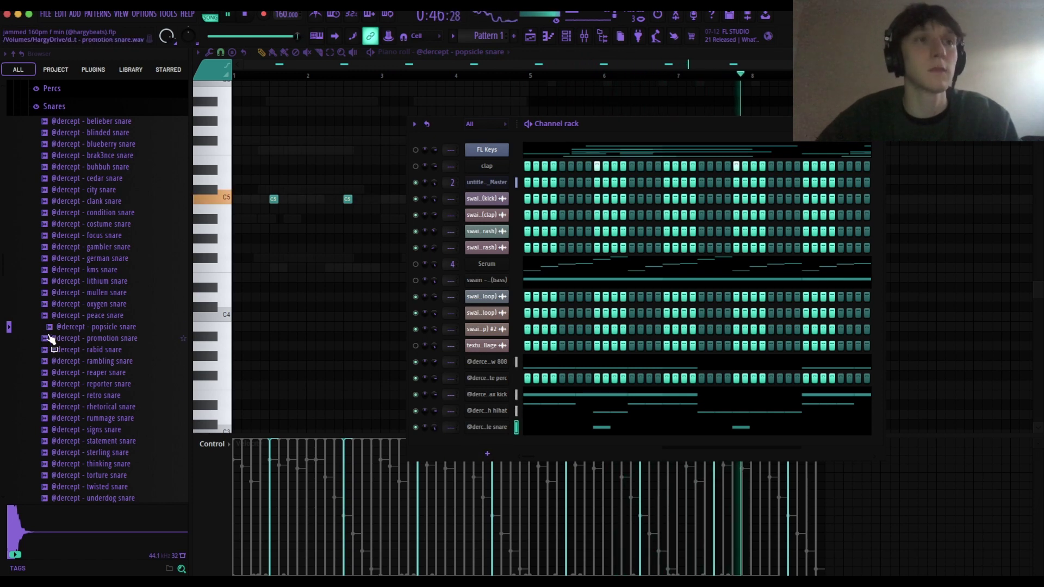
scroll(59, 341, "down", 2)
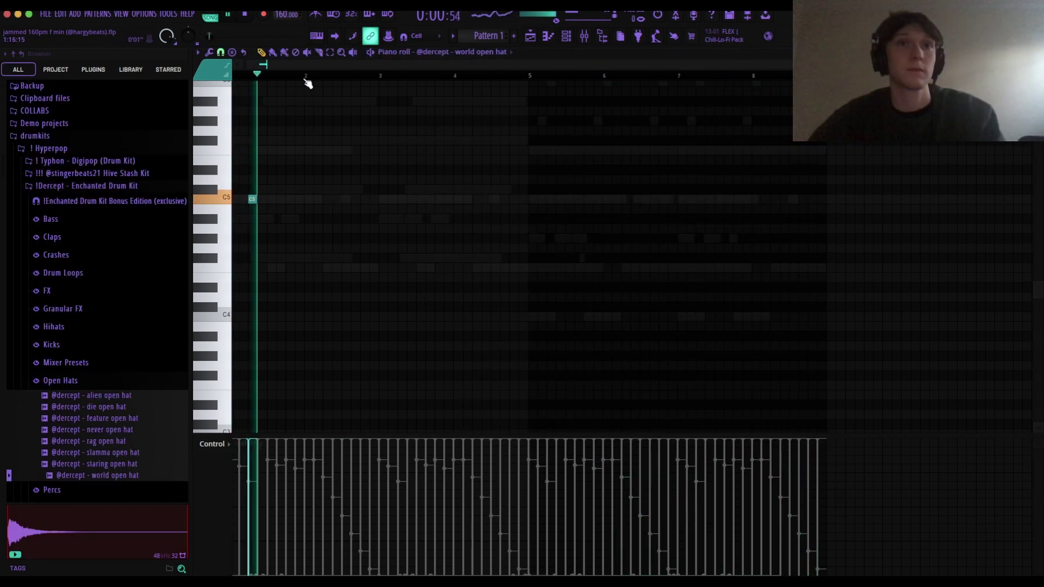
left_click_drag(305, 84, 332, 168)
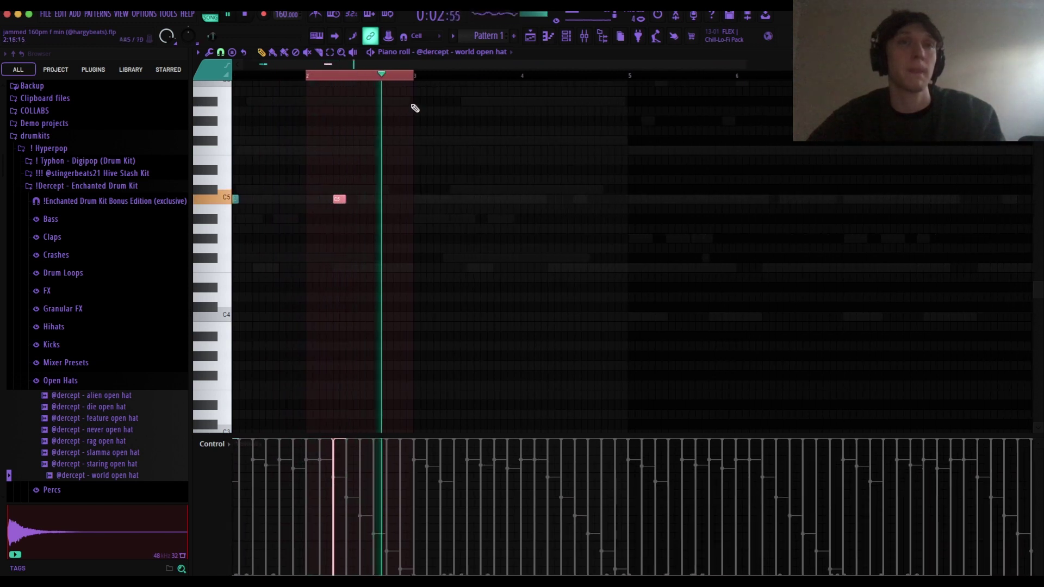
key("ctrl+b")
key("ctrl+b")
key("ctrl+b")
key("ctrl+b")
key("ctrl+b")
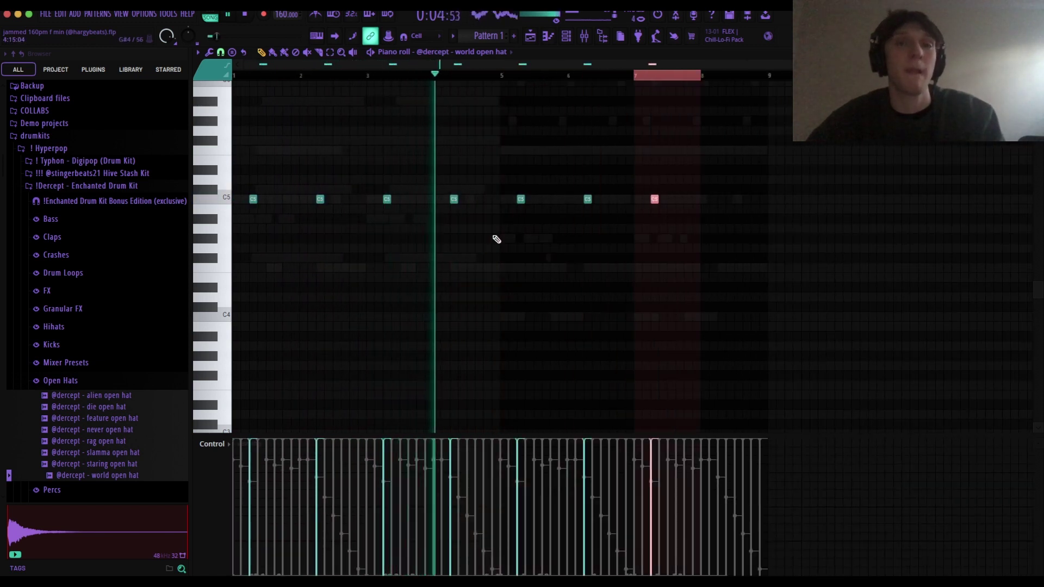
key("ctrl+b")
key("ctrl+a")
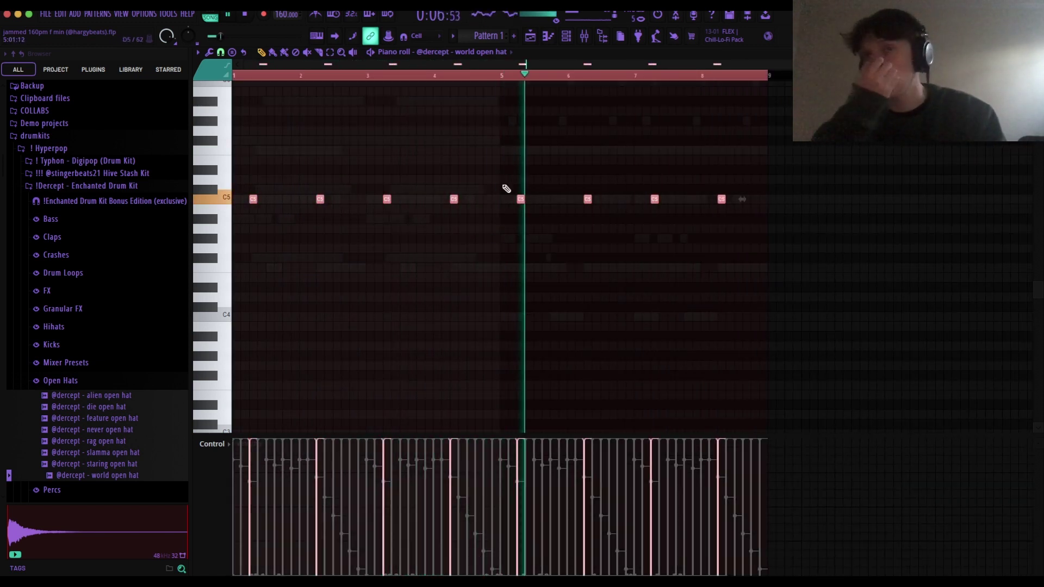
left_click(564, 221)
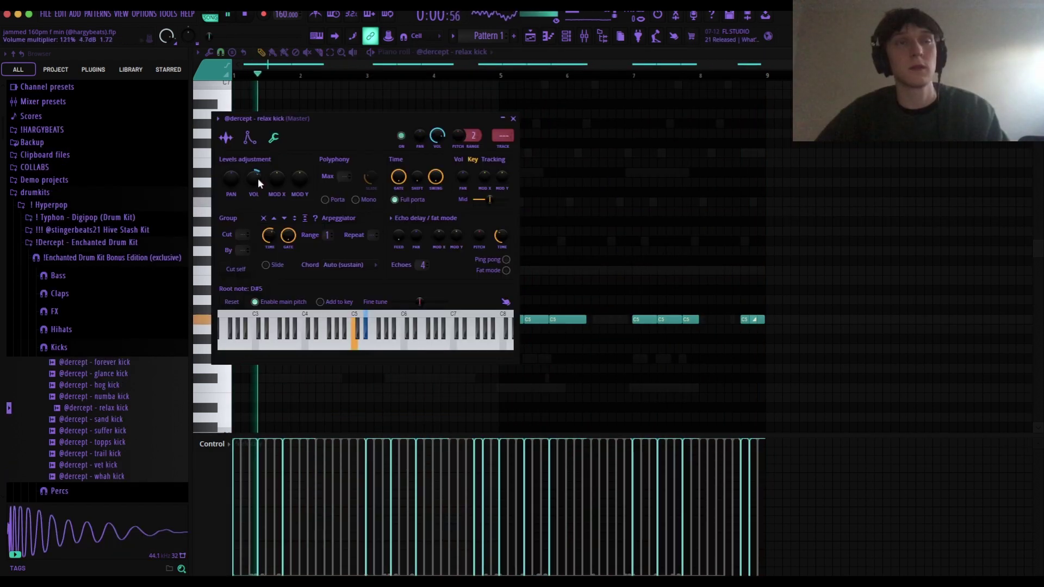
Raise the Boost amount in the relax kick sample's precomputed effects and close its channel settings.
left_click(253, 142)
left_click(227, 139)
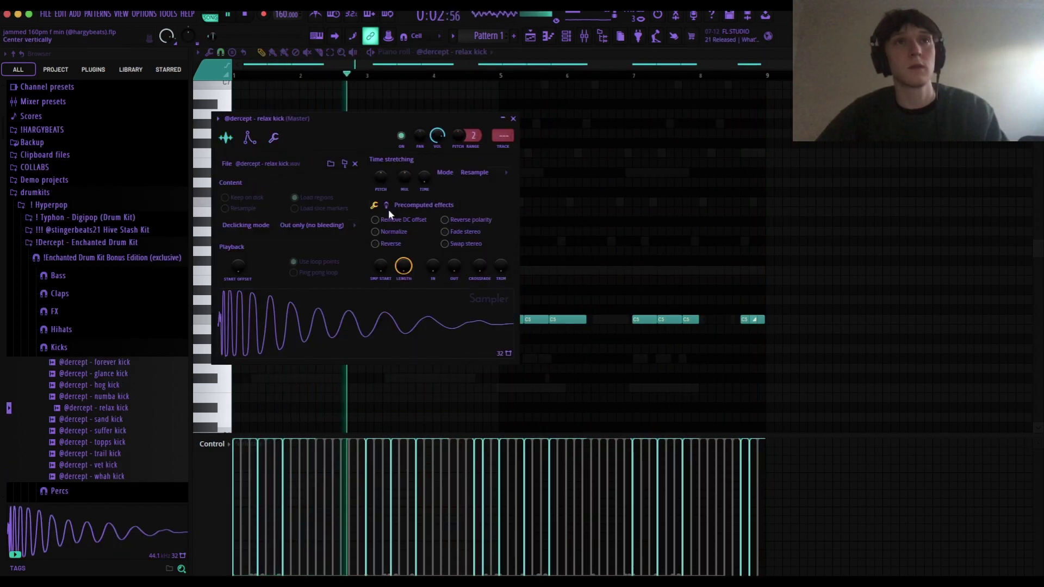
left_click_drag(382, 221, 381, 217)
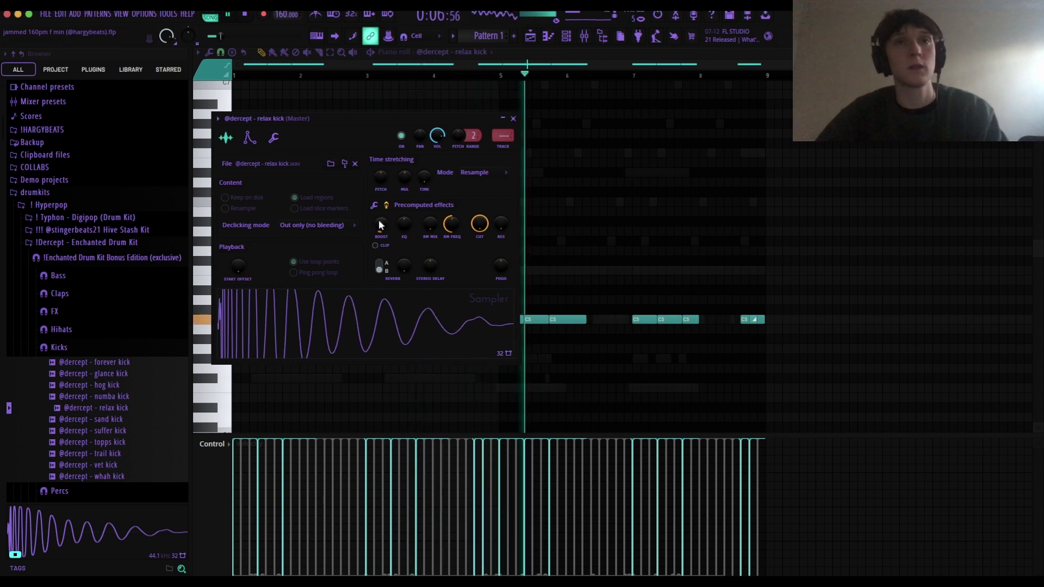
key("Escape")
Delete the short C5 relax kick notes just before bar 5 and just before bar 9.
left_click(487, 240)
right_click(488, 239)
key("space")
key("space")
right_click(435, 319)
right_click(482, 321)
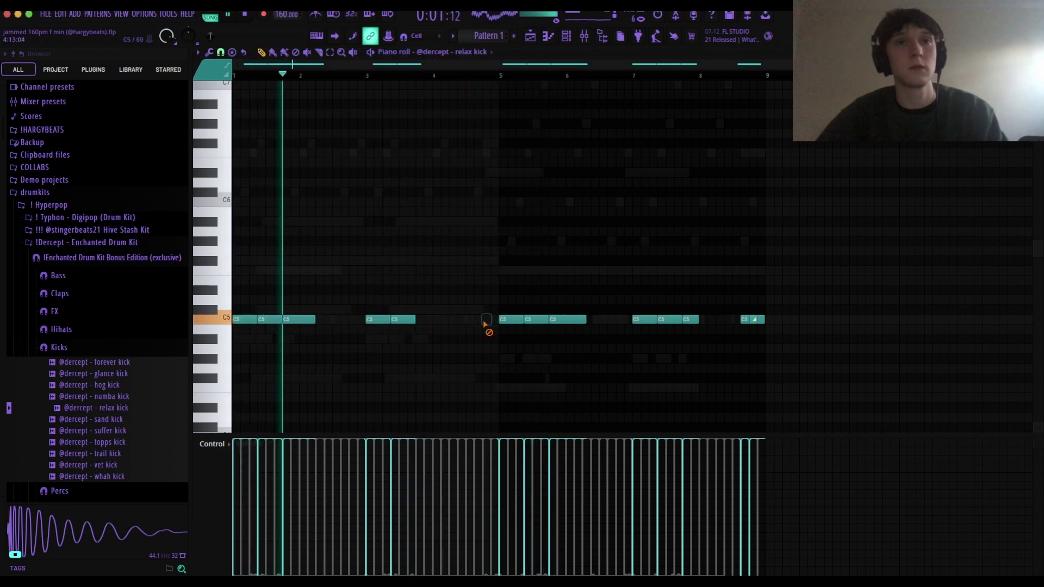
key("ctrl+z")
right_click(760, 320)
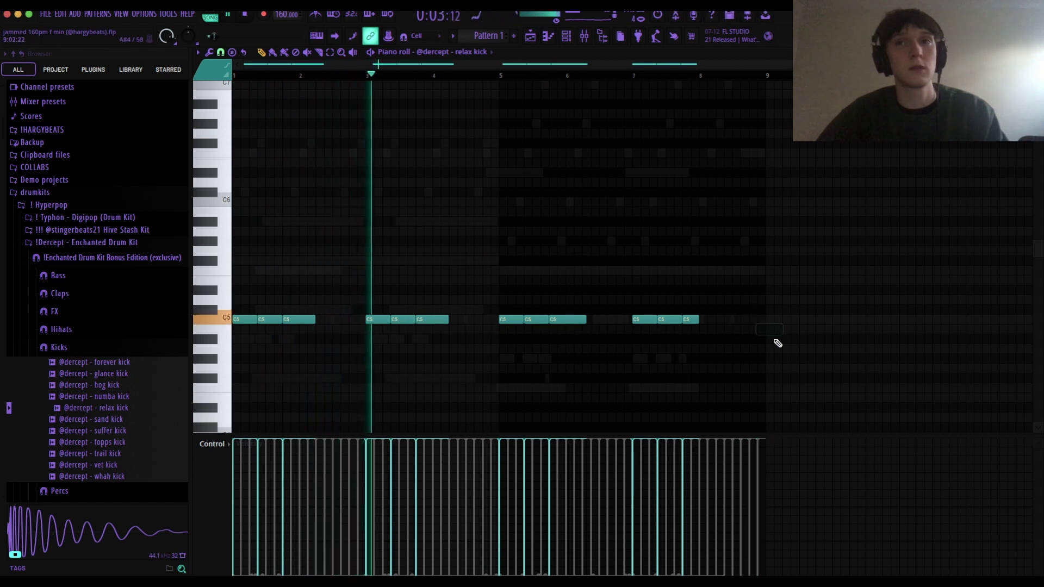
Audition the rebirth and reddead hihat samples in the Enchanted Drum Kit Bonus Edition's Hihats folder.
left_click(566, 36)
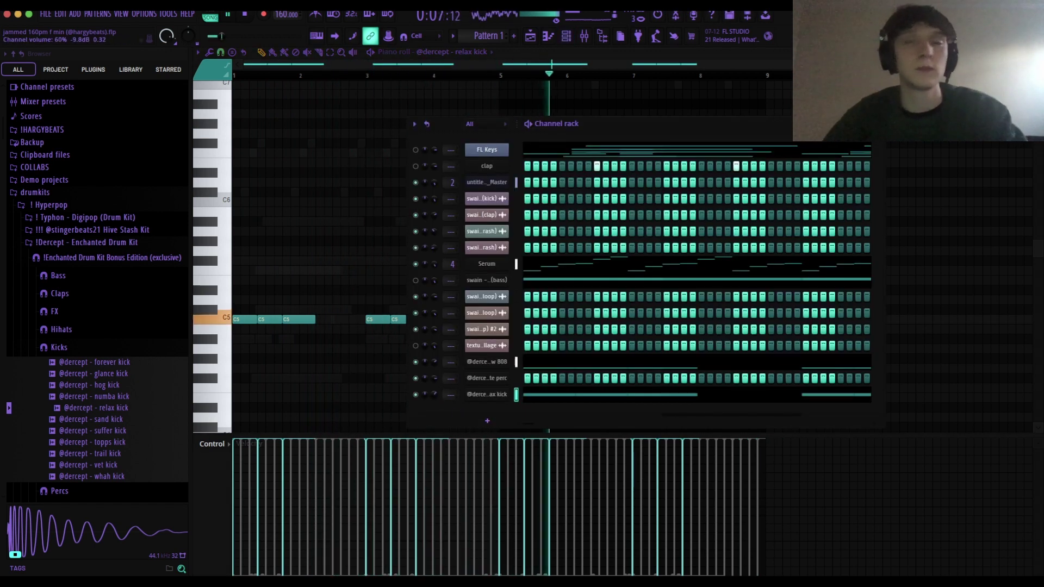
right_click(434, 392)
left_click(446, 398)
left_click(81, 329)
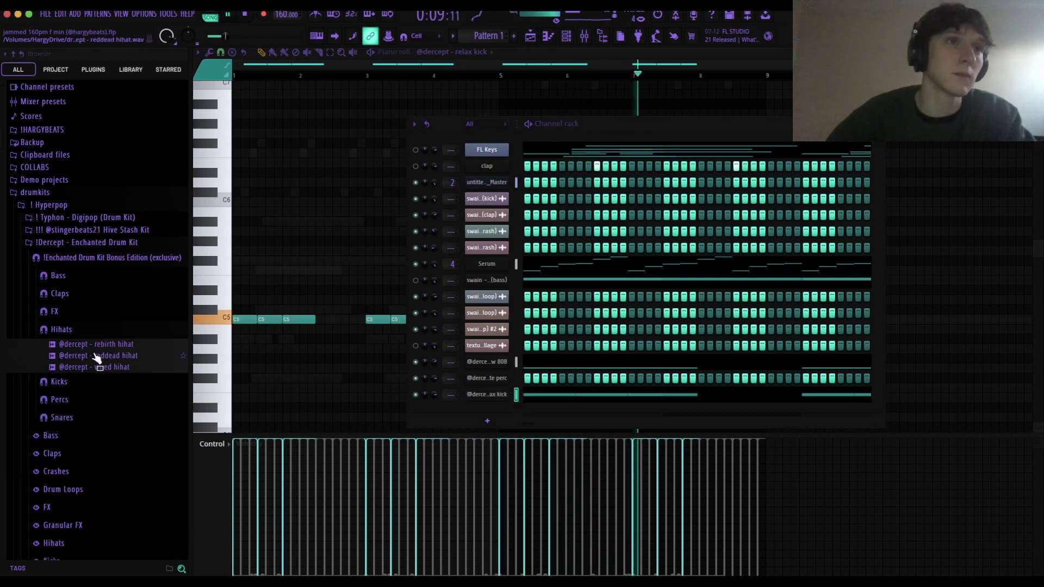
left_click(103, 345)
left_click(104, 355)
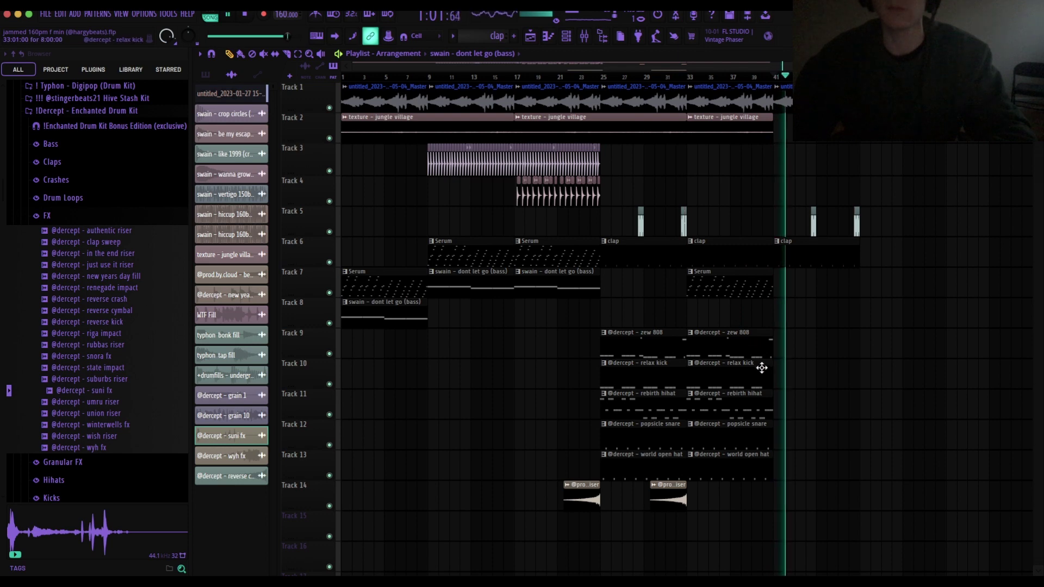
Duplicate the rebirth hihat, popsicle snare and world open hat clips from bar 33 to bar 41 in the playlist.
key("ctrl+b")
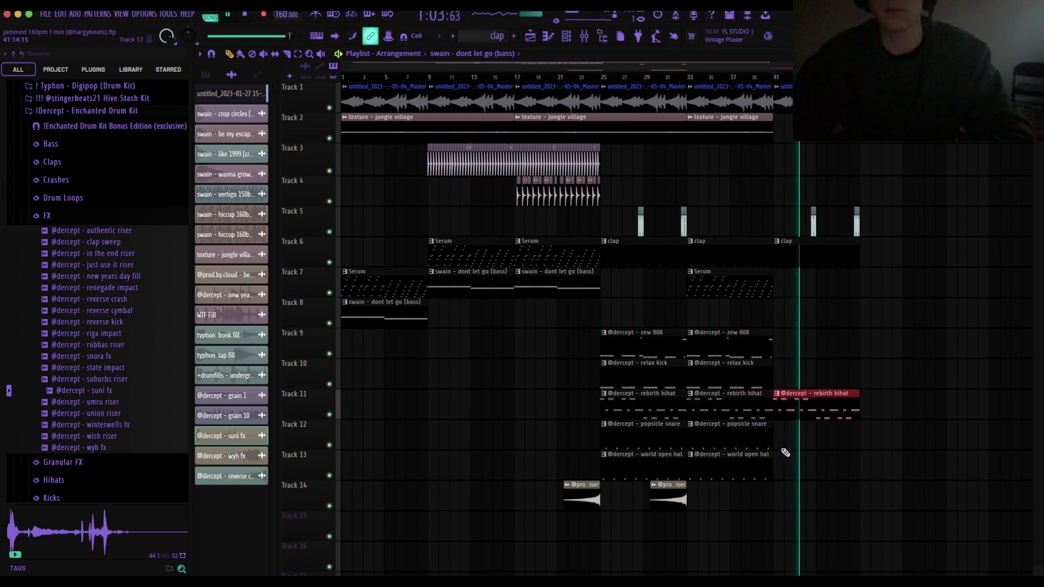
left_click_drag(782, 449, 759, 443)
key("ctrl+b")
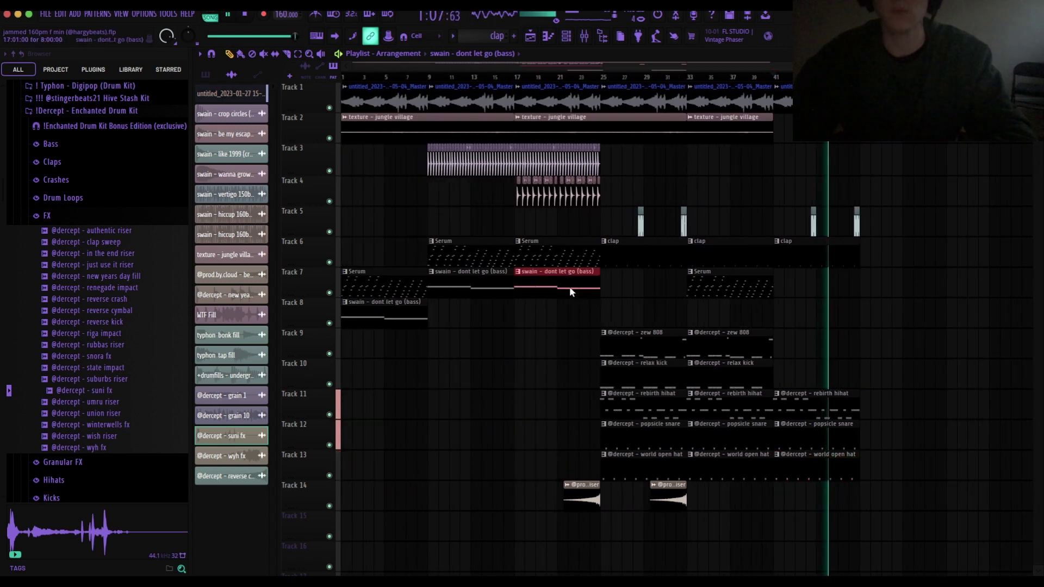
Copy the swain - dont let go (bass) clip to Track 8 at bar 41 and move its two Track 7 clips down to Track 8.
left_click_drag(570, 292, 826, 320)
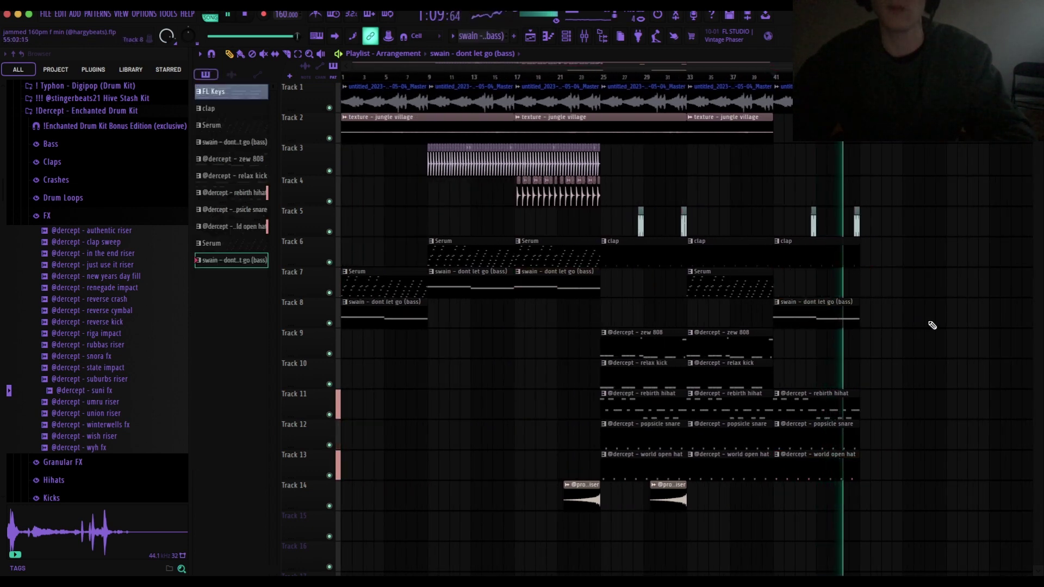
left_click_drag(631, 311, 480, 320)
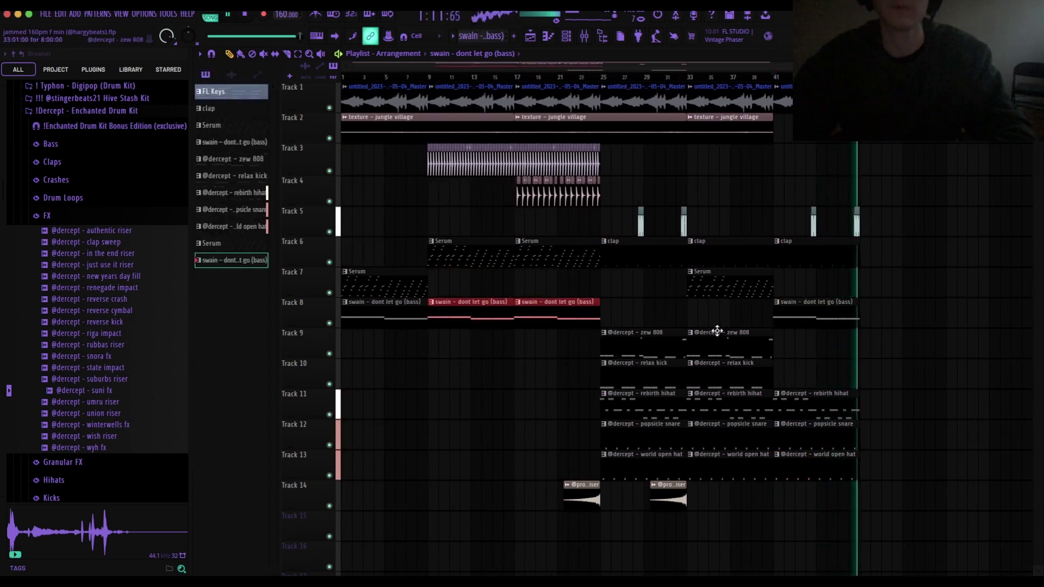